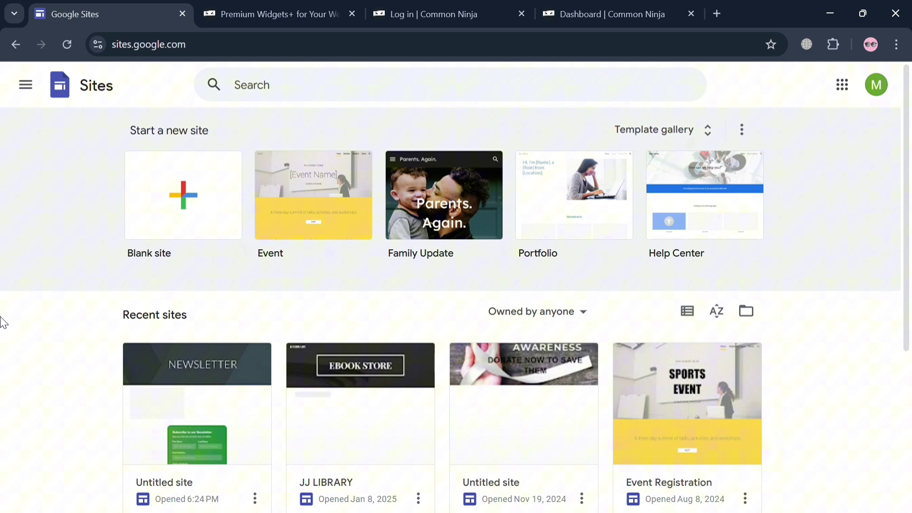
- Look through the Google Sites navigation drawer and the Google apps panel
left_click(27, 85)
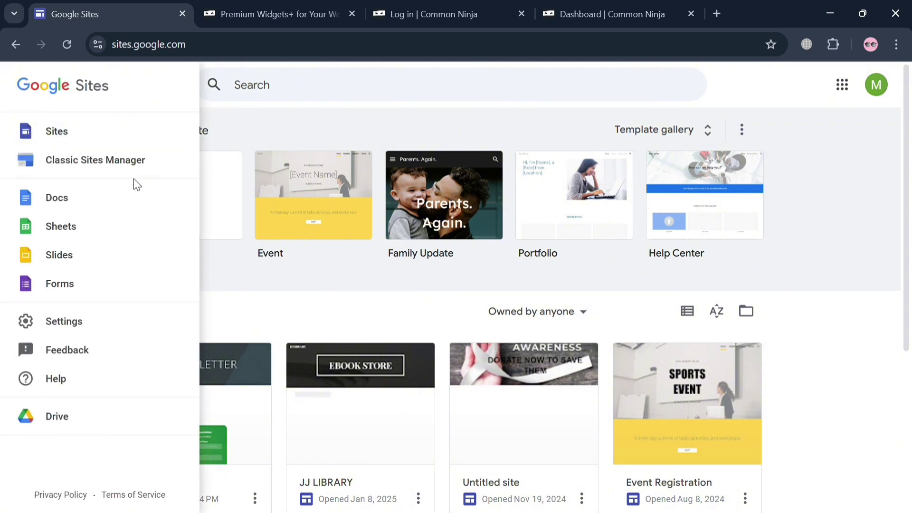
scroll(139, 259, "down", 4)
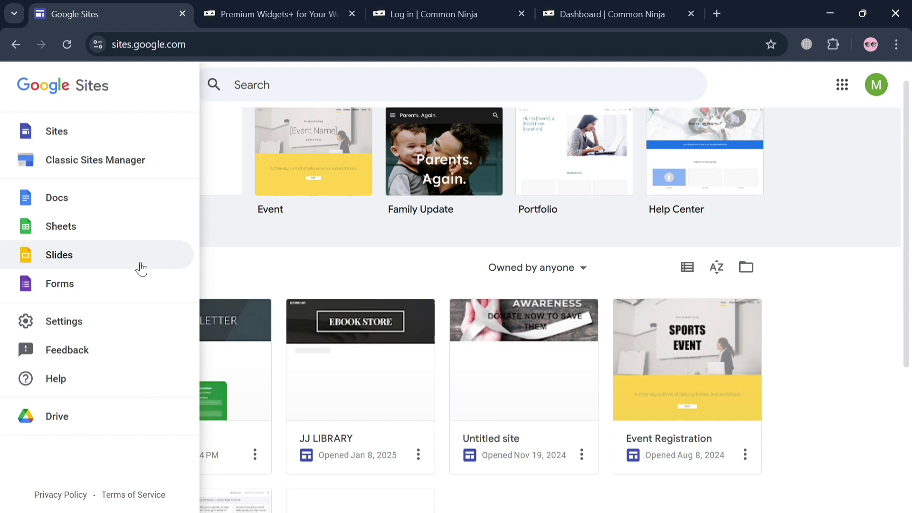
scroll(139, 273, "up", 4)
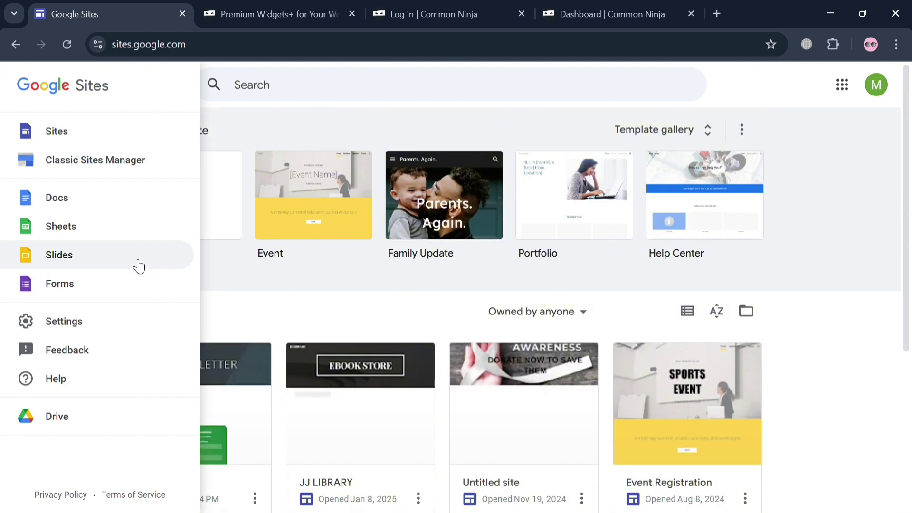
left_click(873, 186)
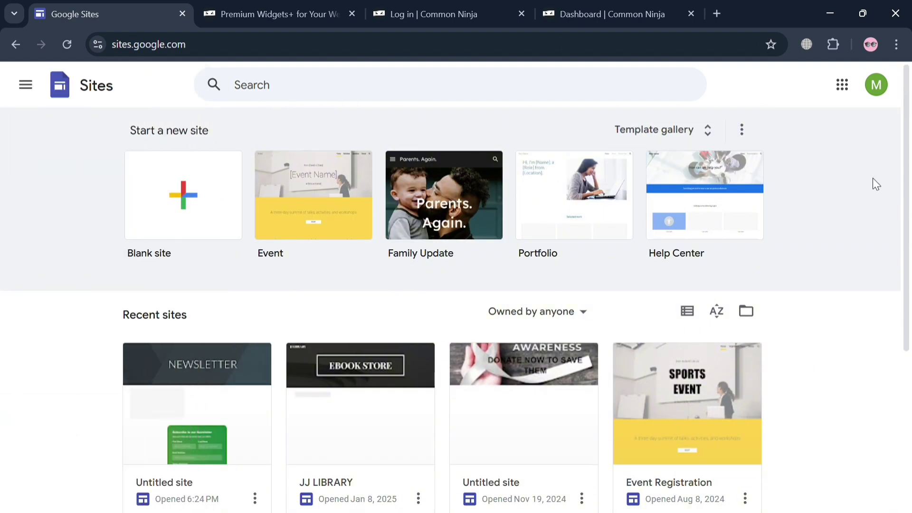
left_click(855, 95)
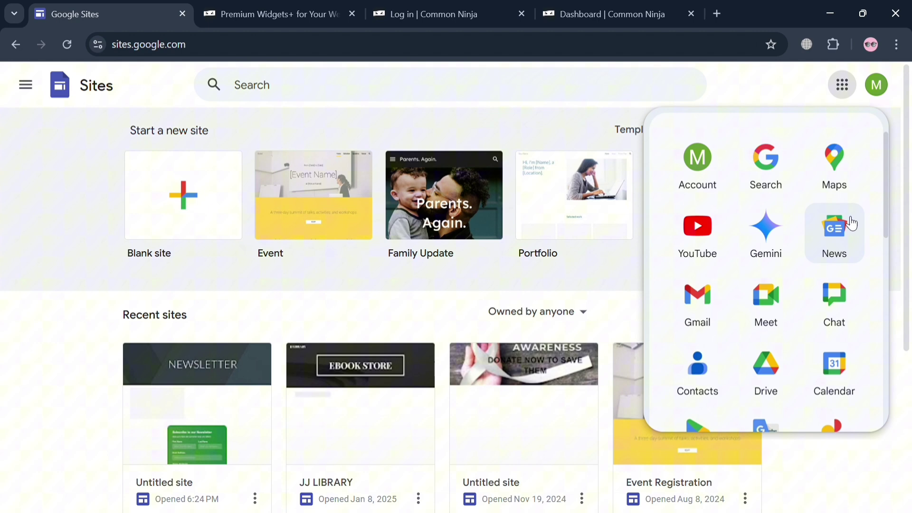
scroll(851, 228, "down", 6)
scroll(847, 244, "up", 3)
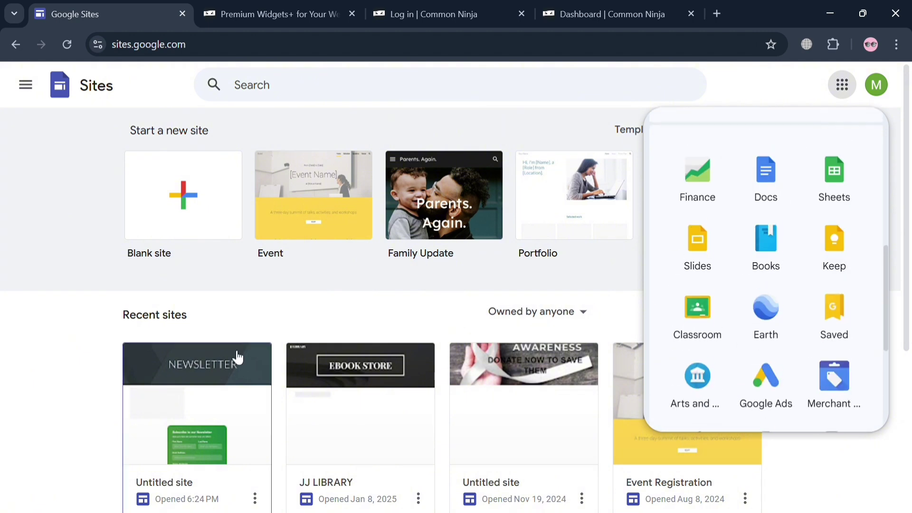
left_click(45, 312)
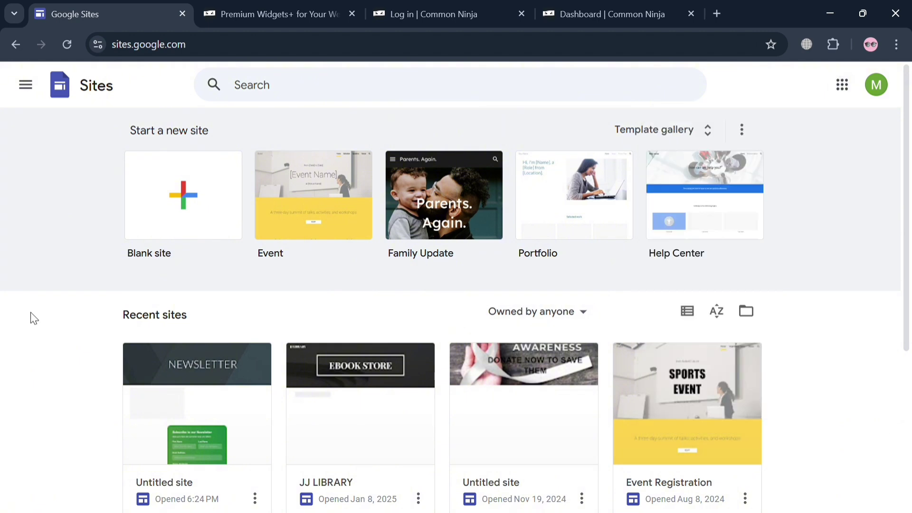
- Create a new site from the Photo Portfolio template in the template gallery
left_click(699, 135)
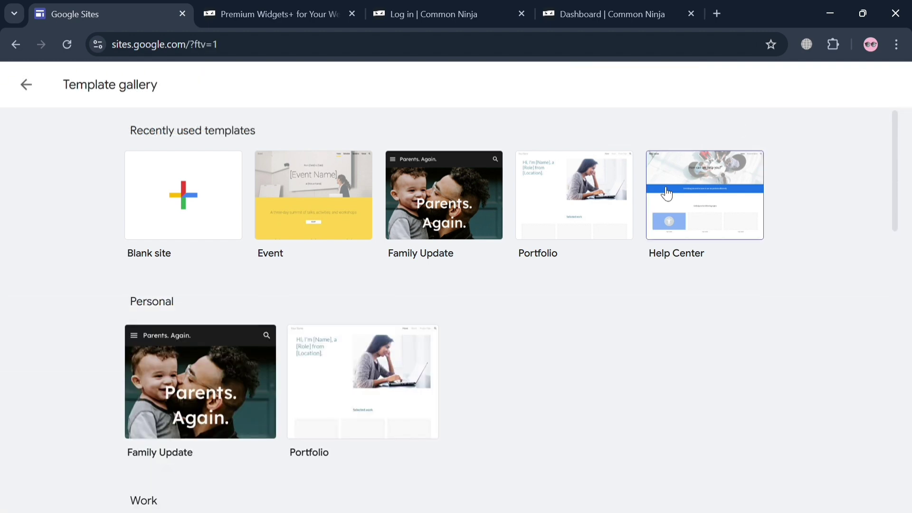
scroll(658, 240, "down", 3)
scroll(658, 240, "down", 5)
scroll(245, 279, "down", 3)
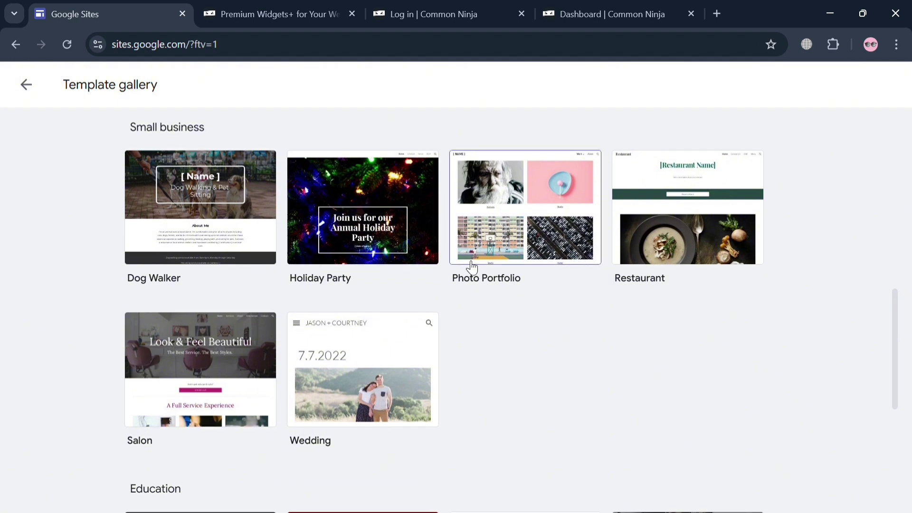
scroll(232, 302, "up", 2)
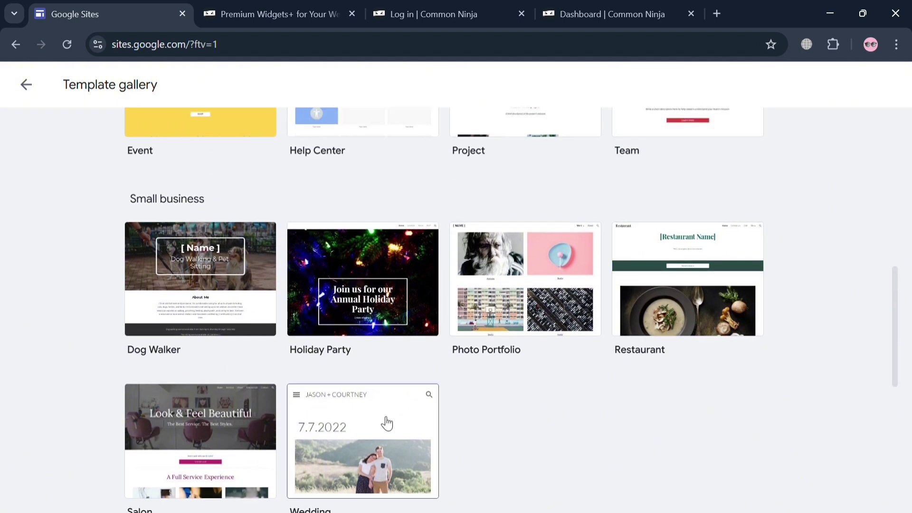
scroll(533, 312, "down", 2)
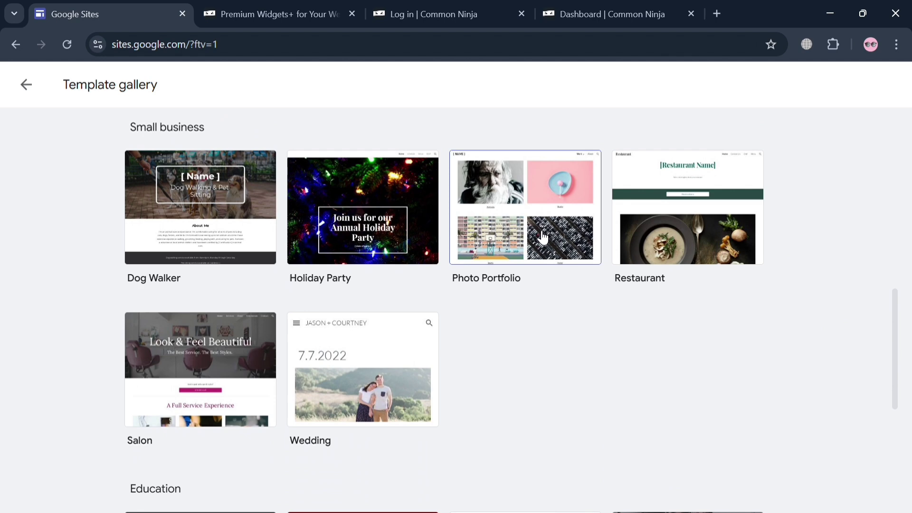
left_click(542, 232)
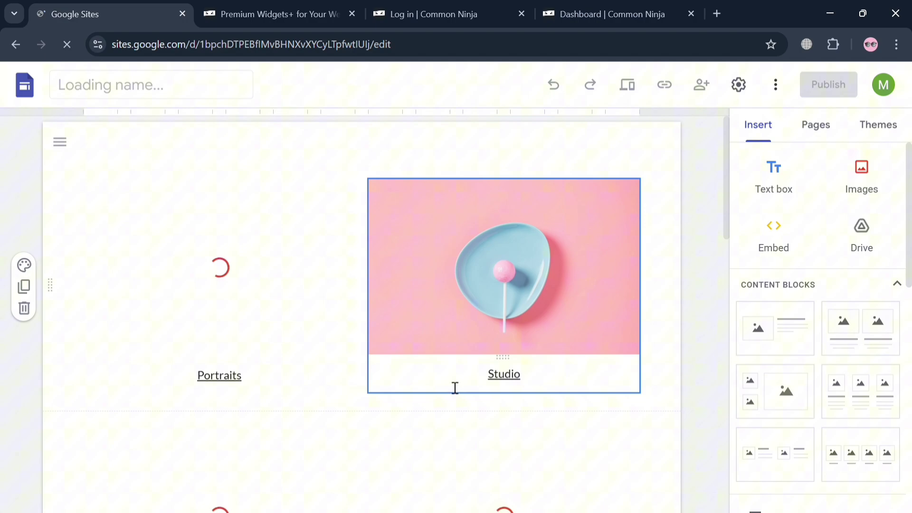
- Browse the new Photo Portfolio site and its Insert, Pages and Themes panels
scroll(449, 382, "down", 4)
scroll(444, 378, "down", 8)
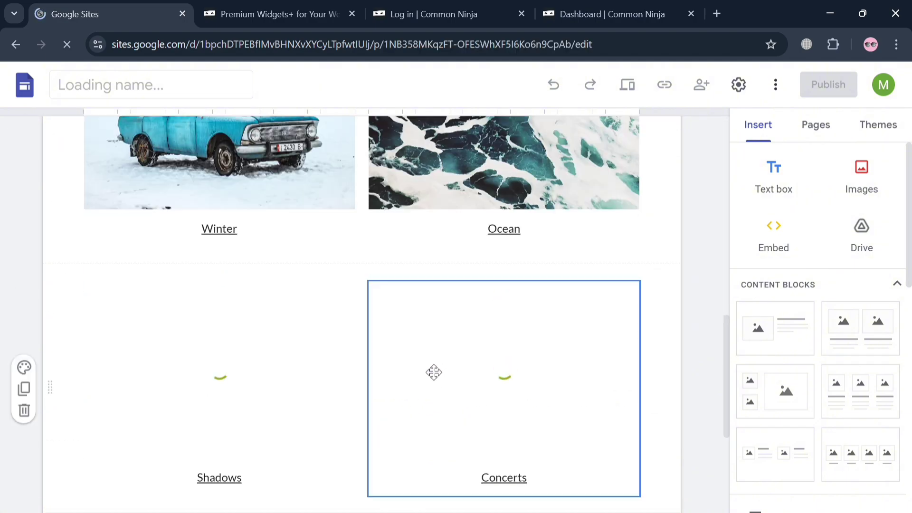
scroll(433, 372, "up", 4)
scroll(433, 372, "up", 5)
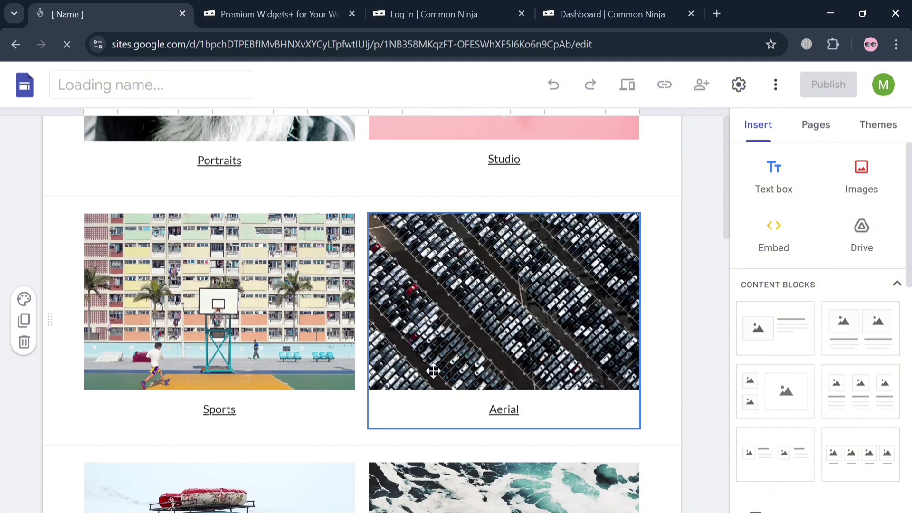
scroll(432, 370, "up", 3)
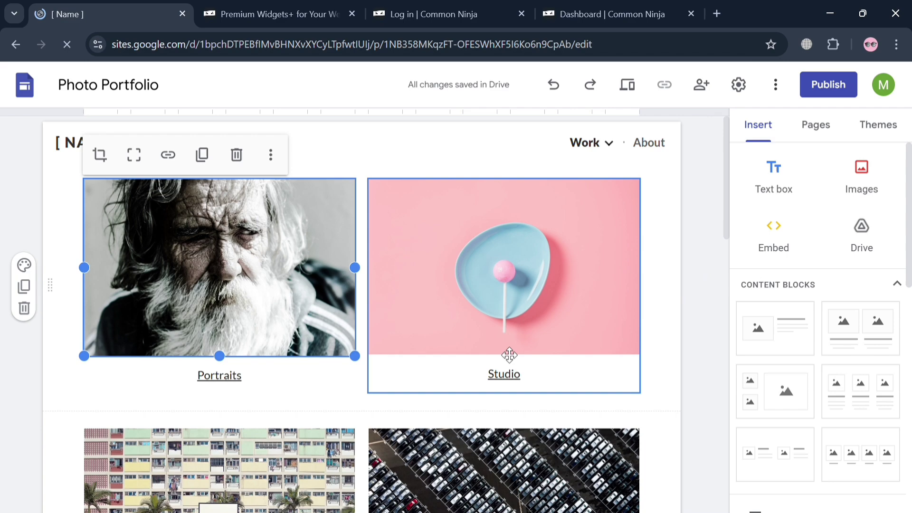
scroll(482, 363, "up", 1)
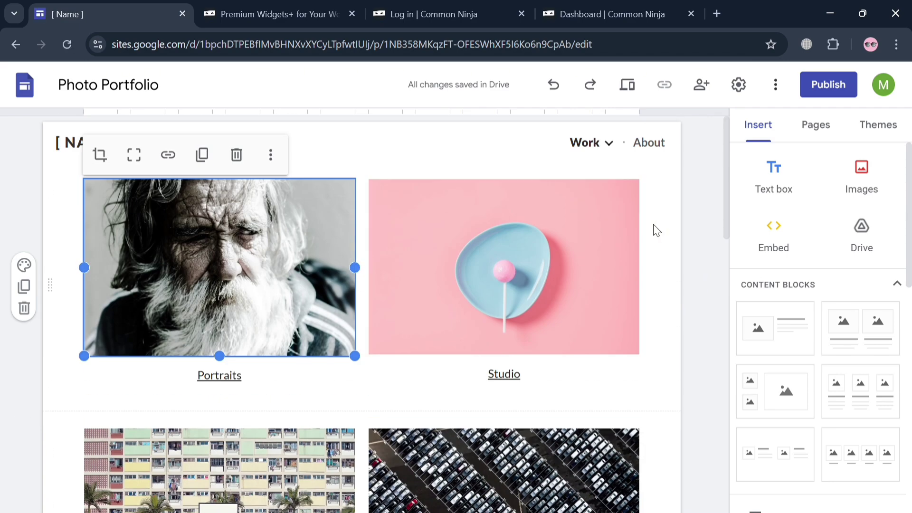
left_click(677, 232)
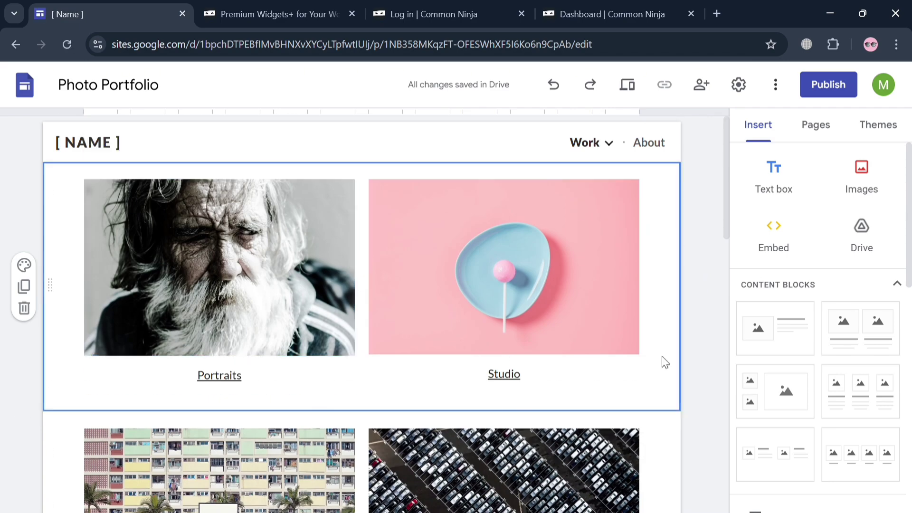
scroll(435, 405, "down", 4)
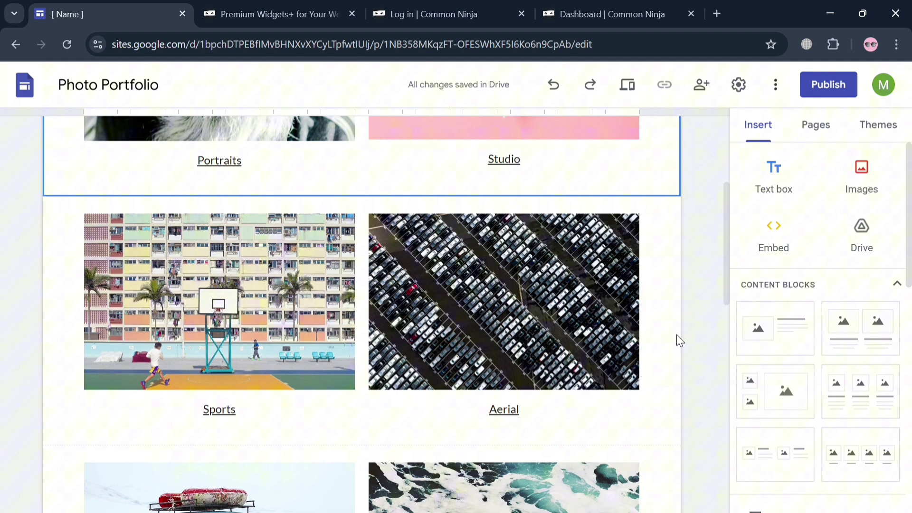
scroll(789, 408, "down", 10)
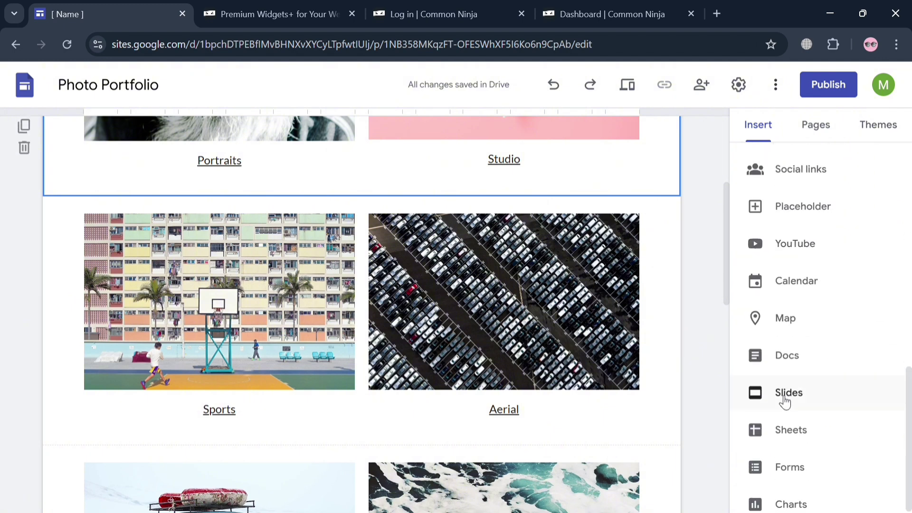
scroll(755, 427, "up", 5)
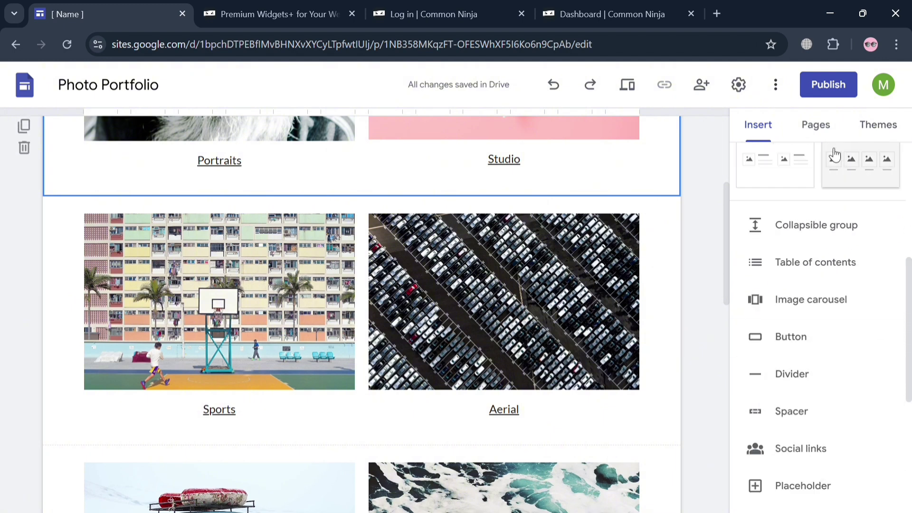
left_click(819, 127)
left_click(885, 128)
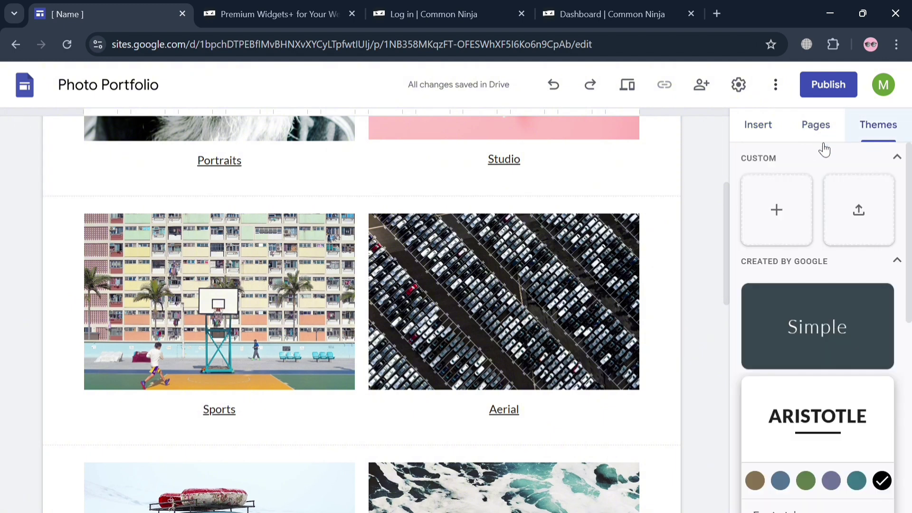
left_click(766, 134)
scroll(619, 312, "up", 5)
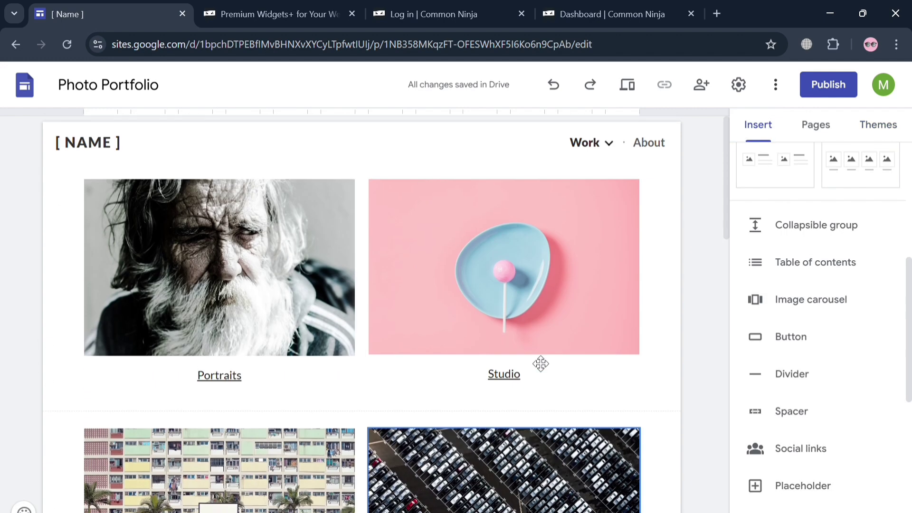
left_click(306, 15)
scroll(327, 308, "up", 5)
scroll(98, 147, "down", 1)
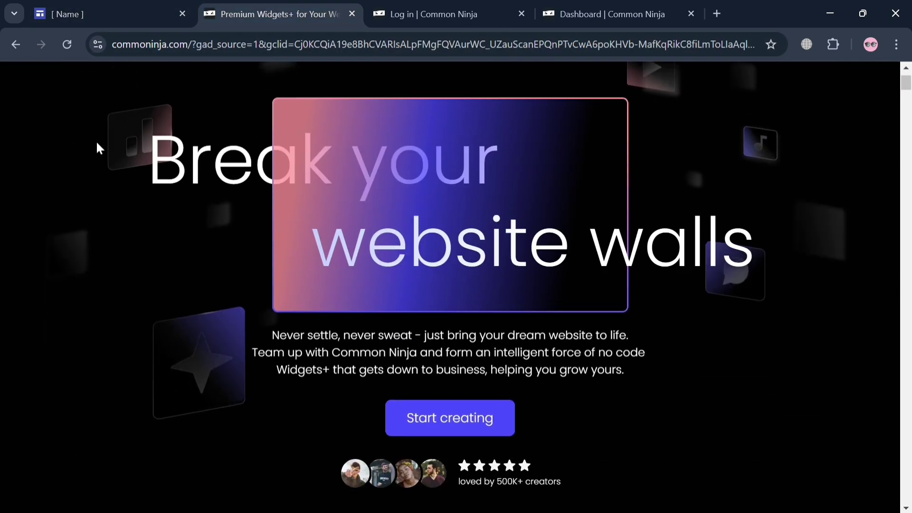
scroll(100, 161, "up", 1)
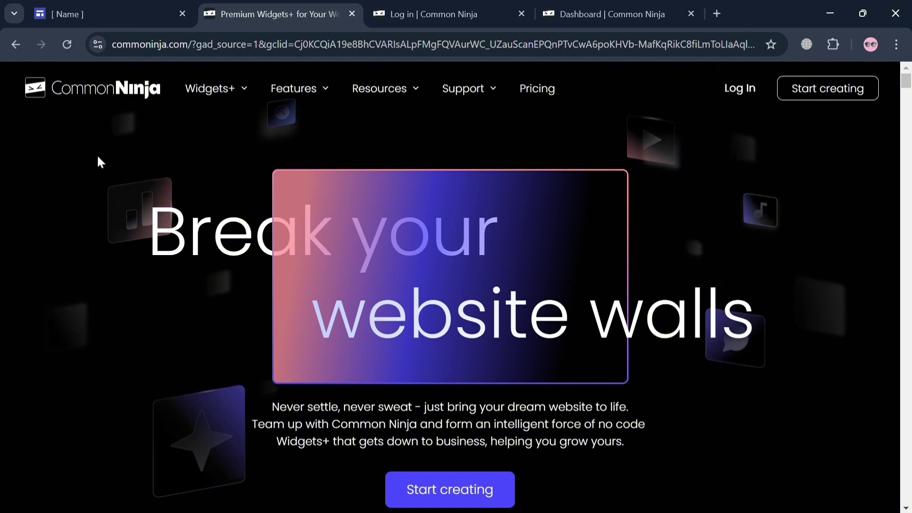
scroll(98, 158, "down", 3)
scroll(97, 158, "down", 5)
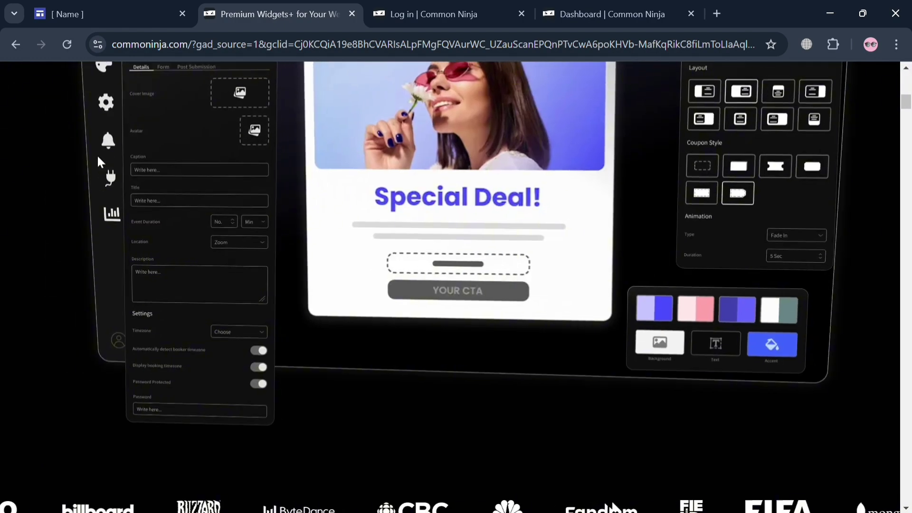
scroll(98, 157, "down", 10)
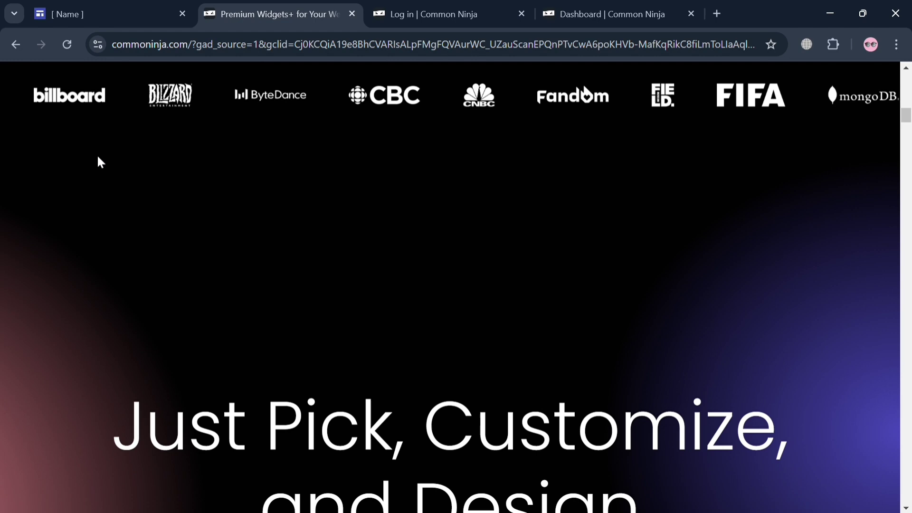
scroll(97, 157, "down", 5)
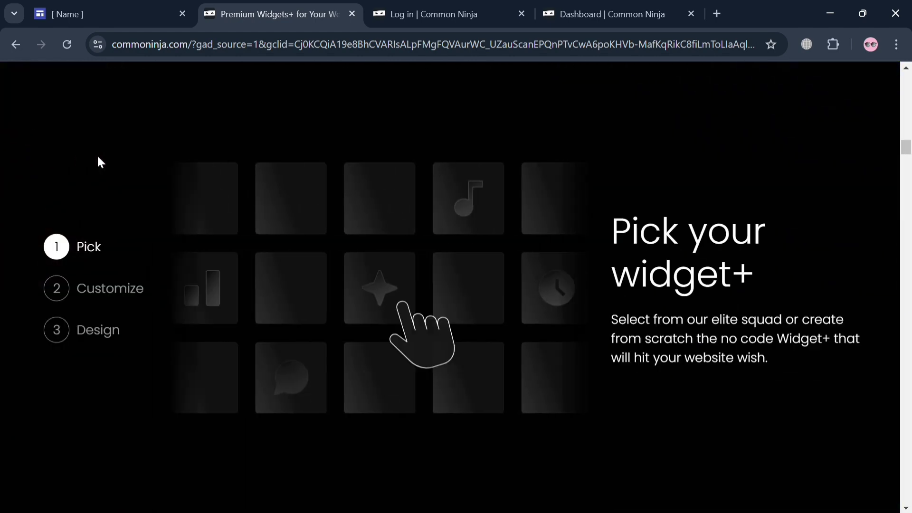
scroll(97, 157, "down", 3)
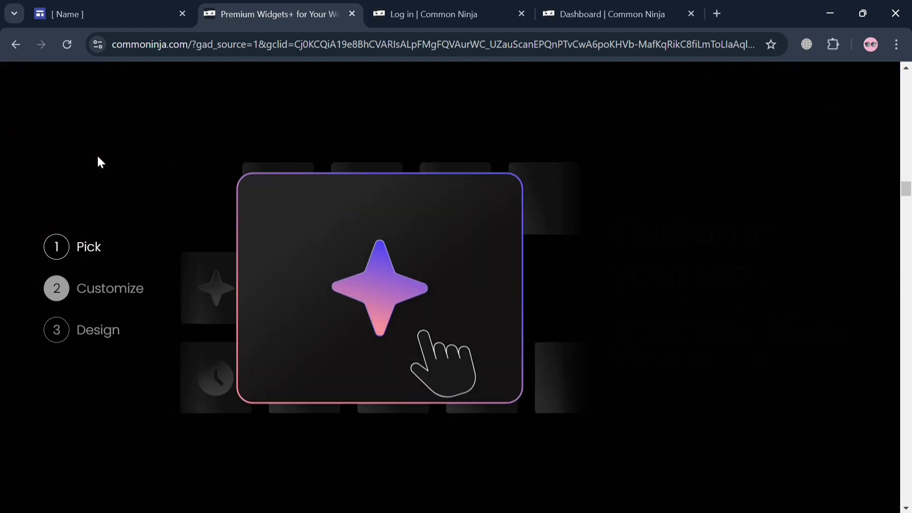
scroll(97, 154, "down", 3)
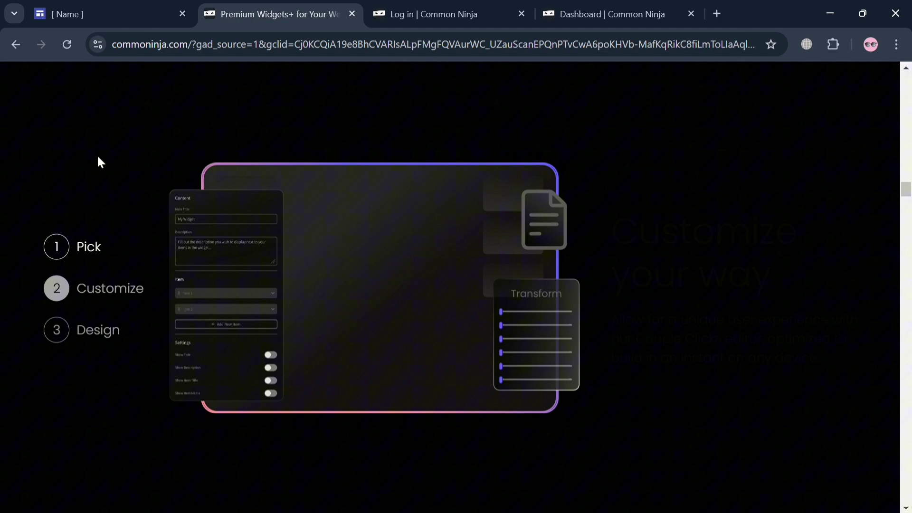
scroll(97, 155, "down", 3)
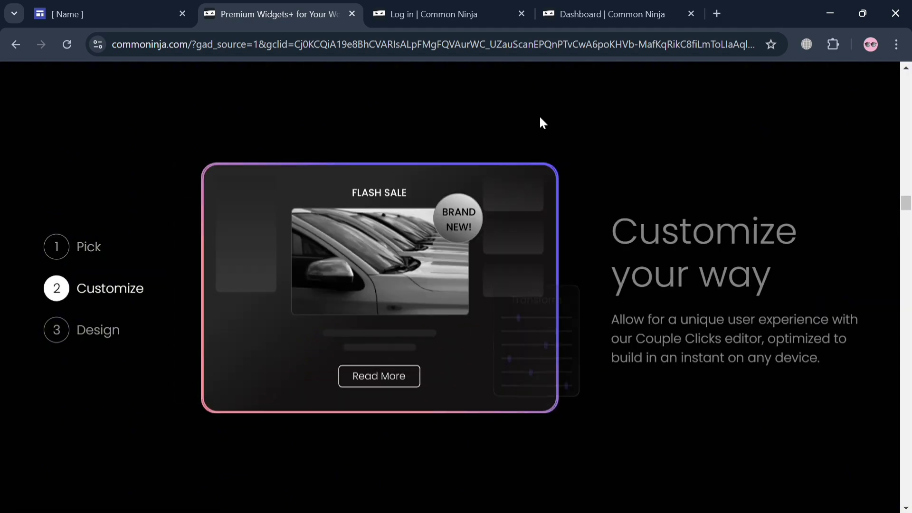
left_click_drag(905, 211, 906, 456)
scroll(702, 336, "up", 10)
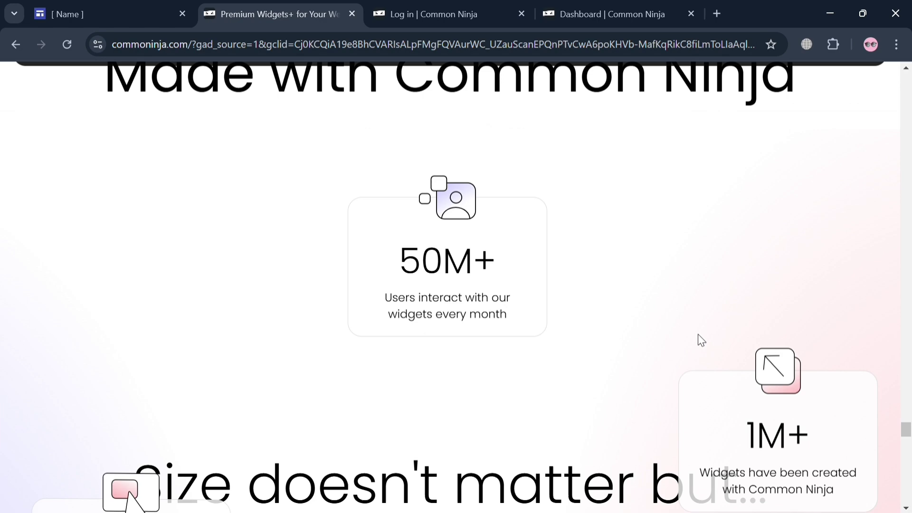
scroll(697, 341, "up", 5)
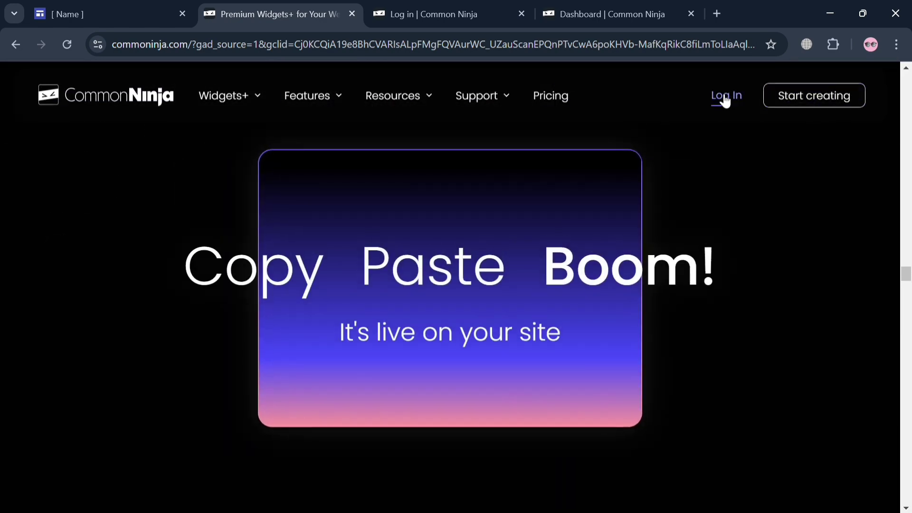
- Open the Common Ninja dashboard (0 widgets) and close the widget recommendations popup
left_click(442, 6)
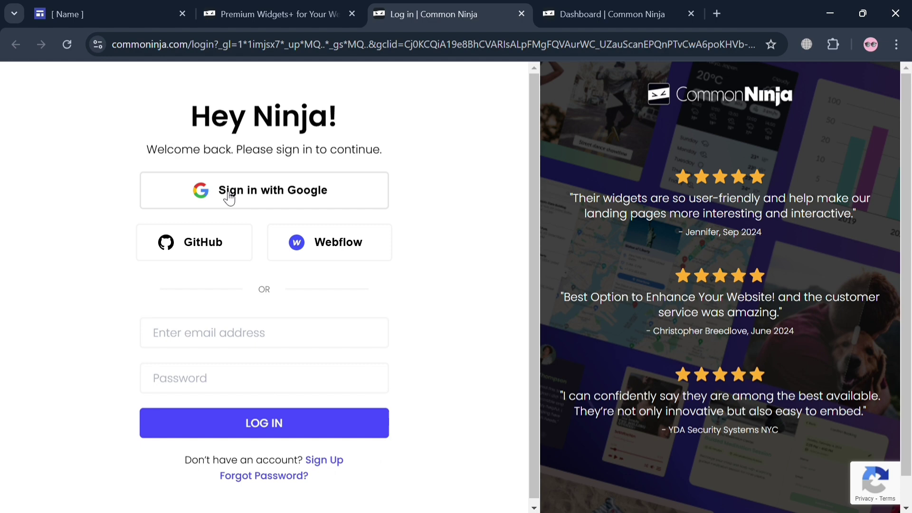
left_click(599, 5)
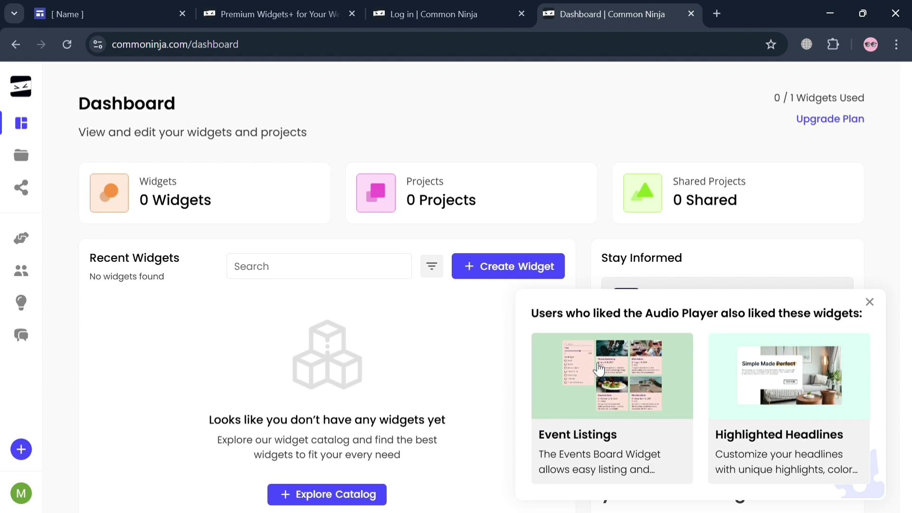
left_click(869, 302)
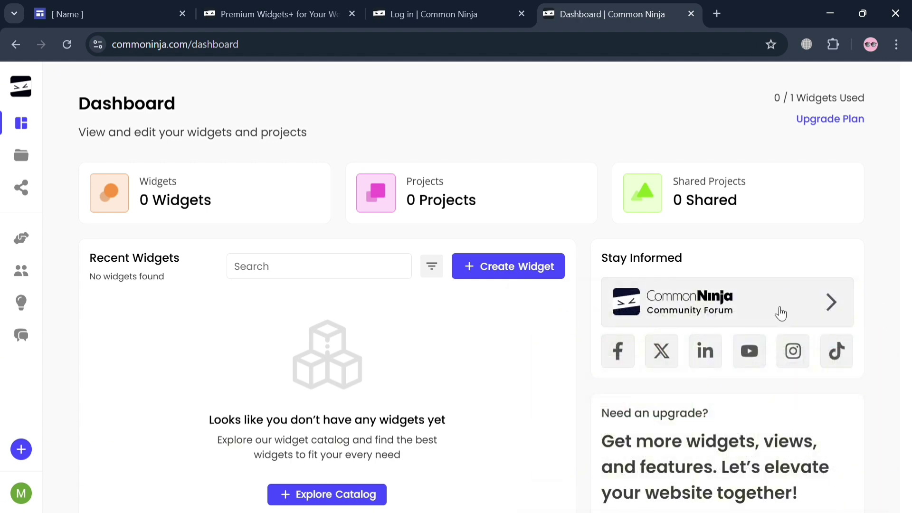
scroll(380, 388, "down", 2)
- Open the Create Widget catalog and search it for 'hover'
scroll(380, 388, "up", 1)
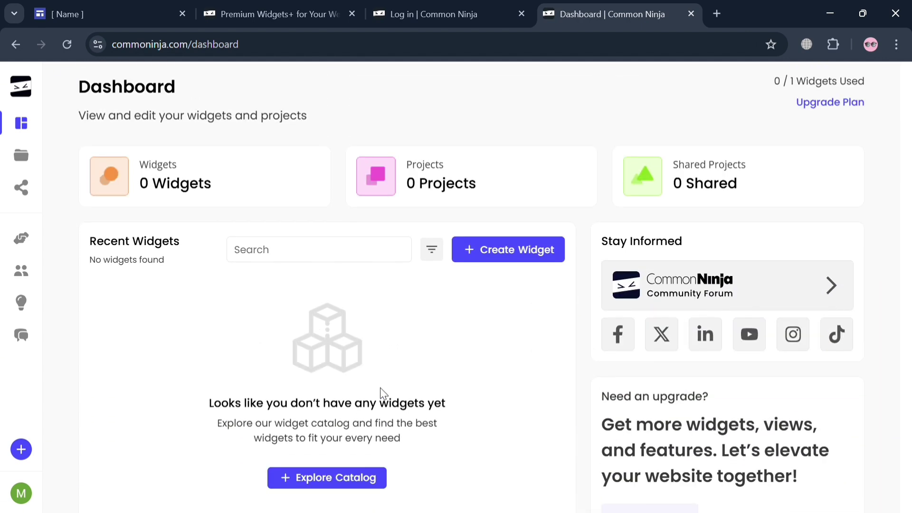
left_click(484, 257)
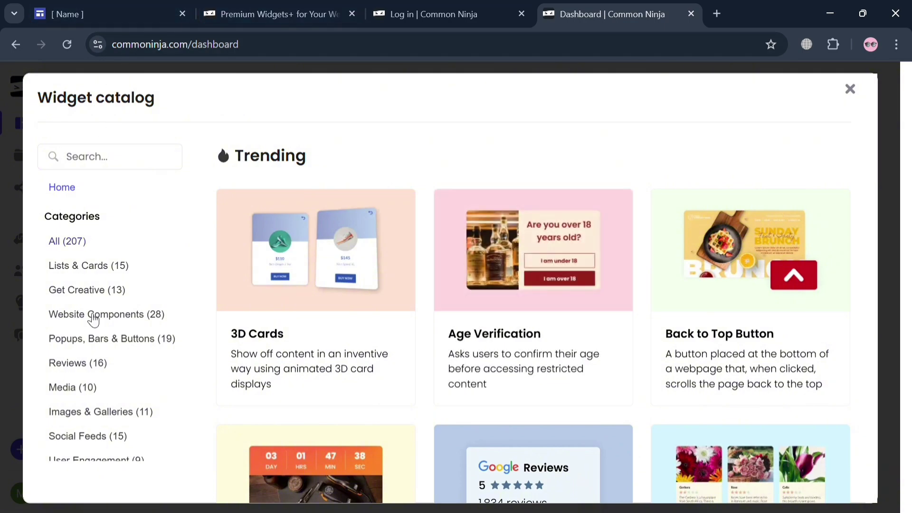
scroll(352, 399, "down", 5)
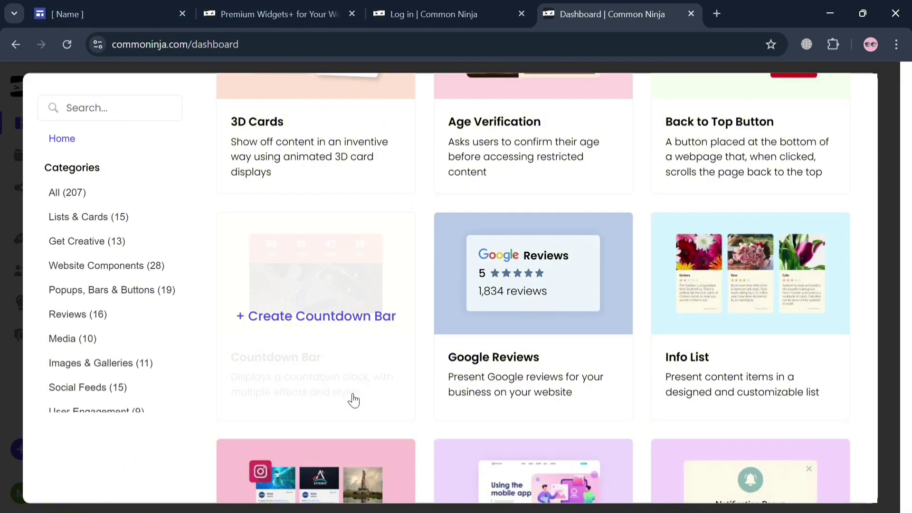
scroll(354, 401, "down", 9)
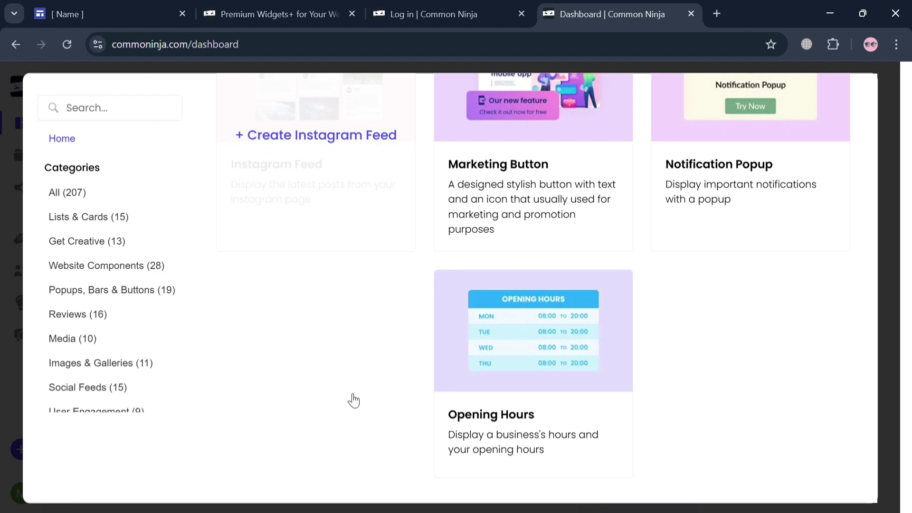
scroll(352, 398, "up", 13)
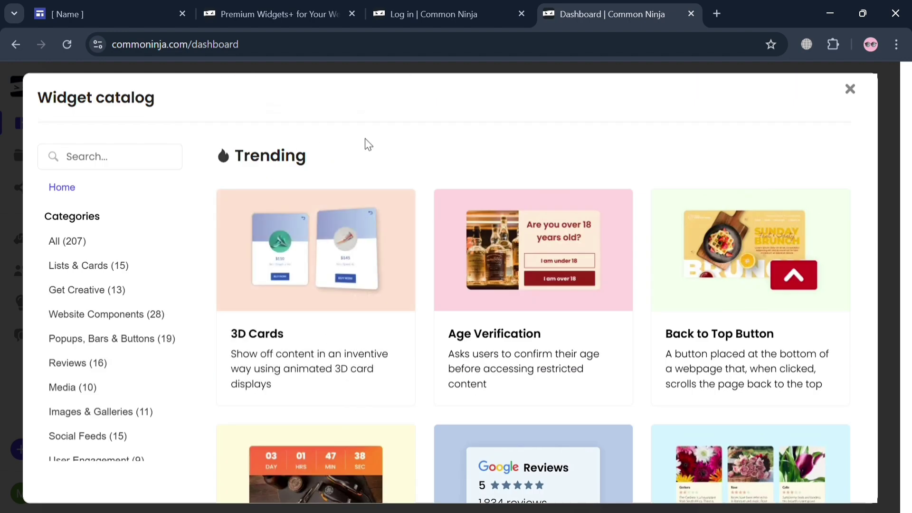
left_click(86, 158)
type("hover")
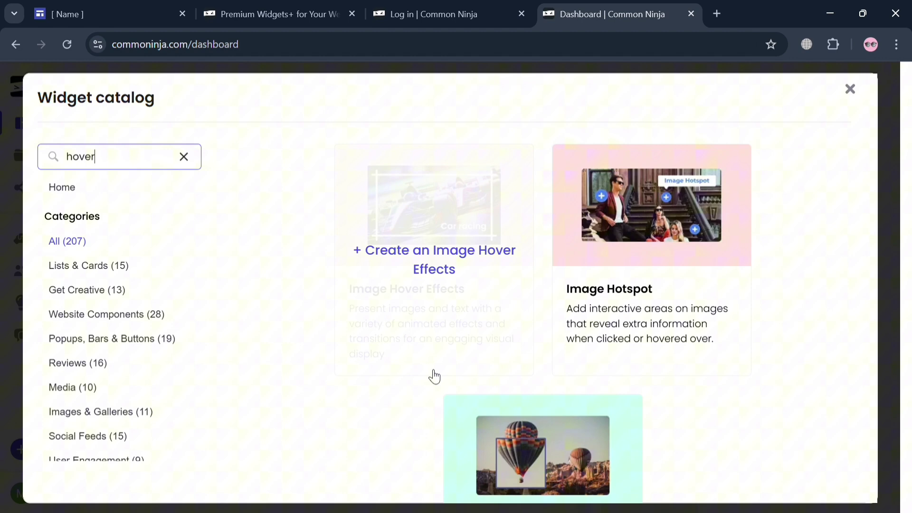
scroll(673, 411, "down", 2)
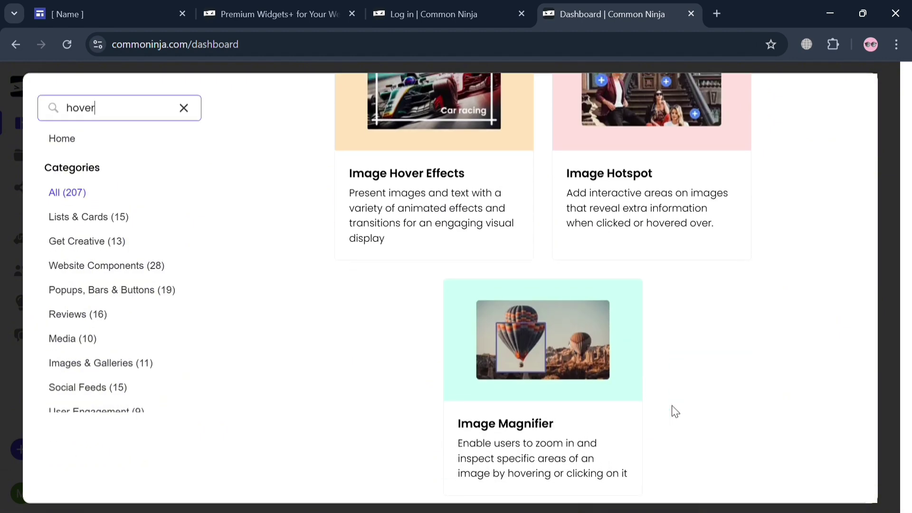
scroll(672, 409, "up", 2)
- Create an Image Hover Effects widget, skip the tour, and retitle it 'My Work'
left_click(457, 210)
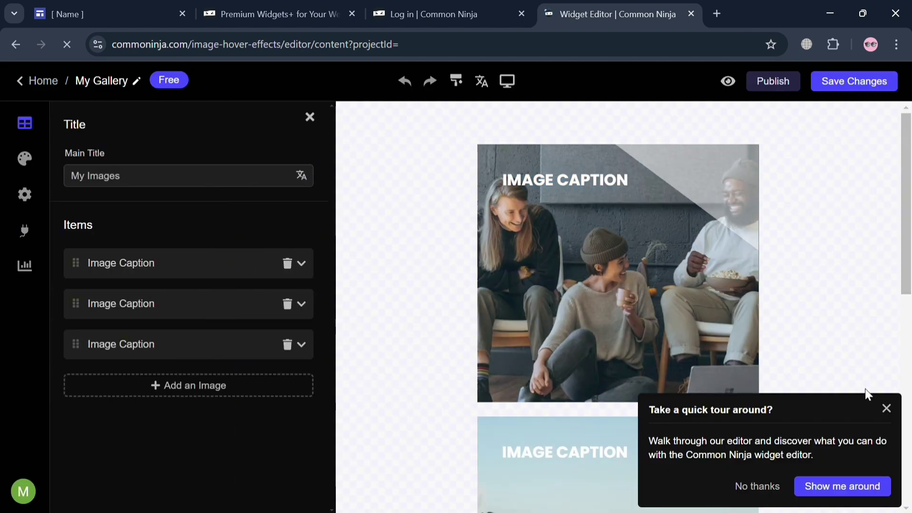
left_click(886, 410)
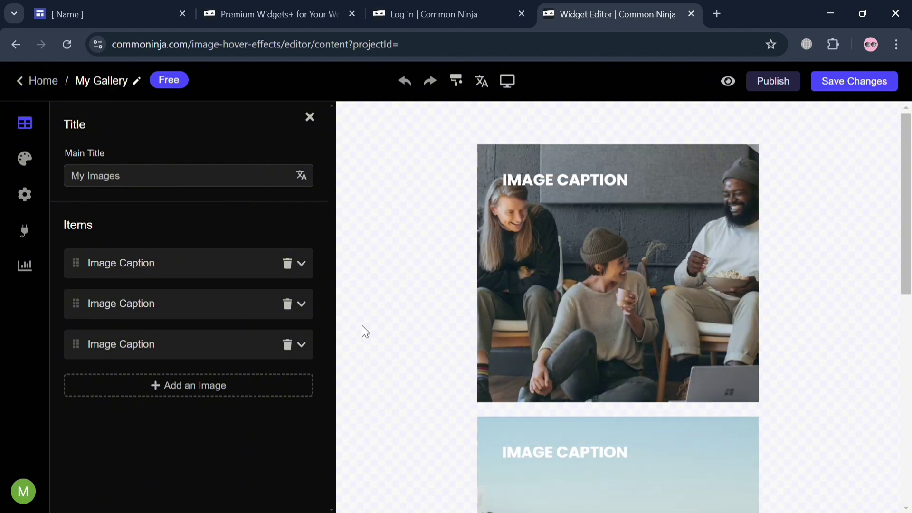
left_click(153, 182)
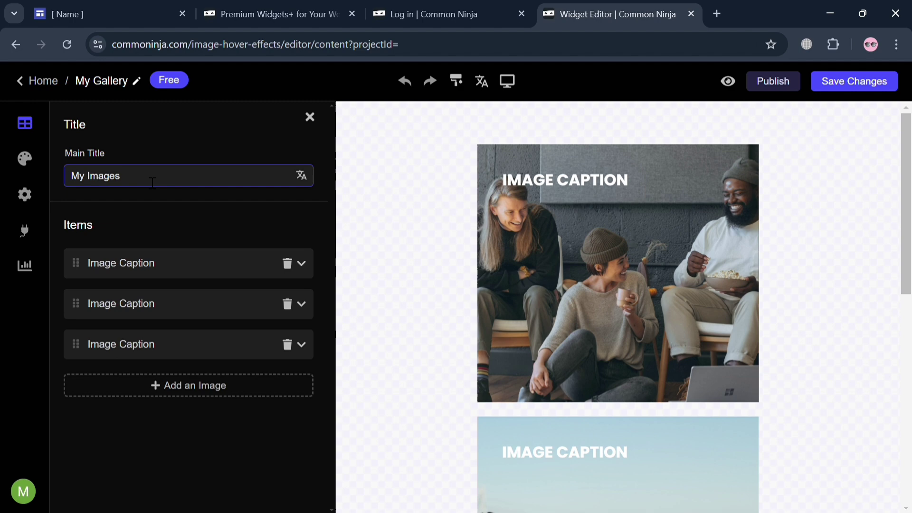
key("ctrl+a")
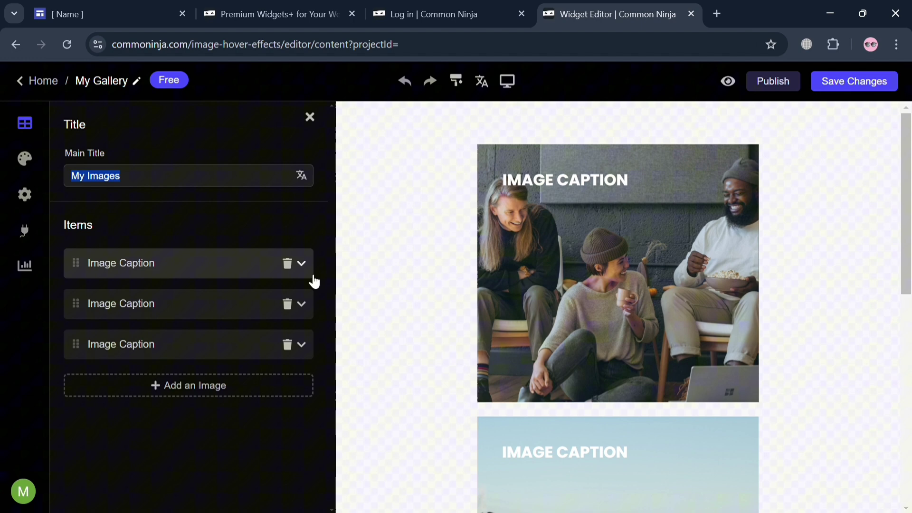
type("My Work")
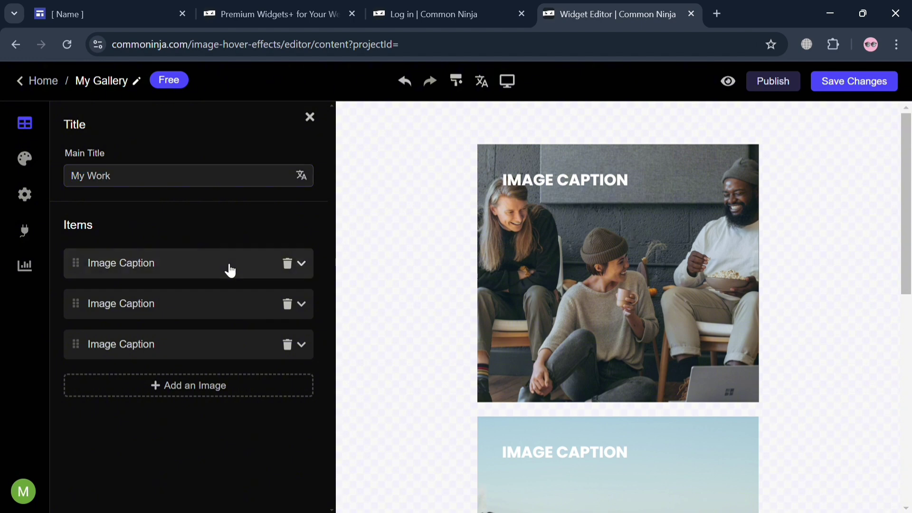
- Caption the first image 'THE BEAUTY OF IT' with description 'ART IS SUBJECTIVE'
left_click(232, 276)
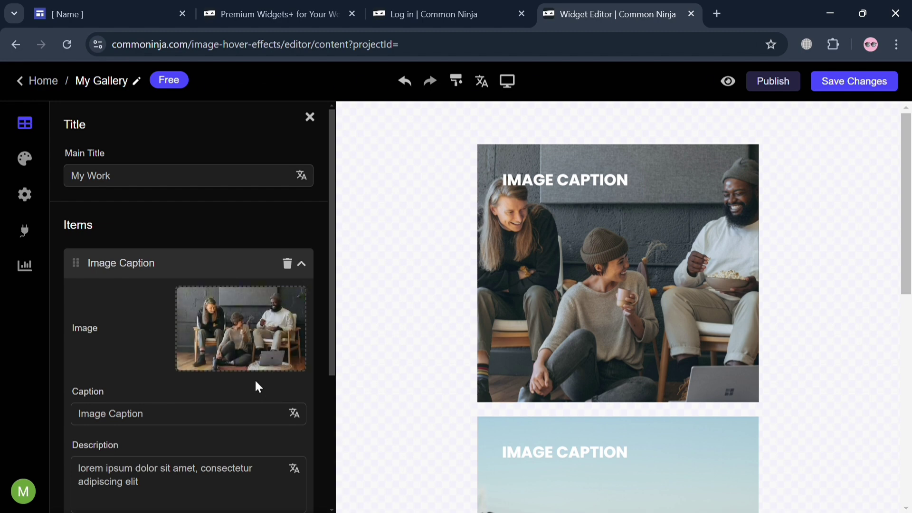
scroll(255, 378, "down", 2)
triple_click(238, 335)
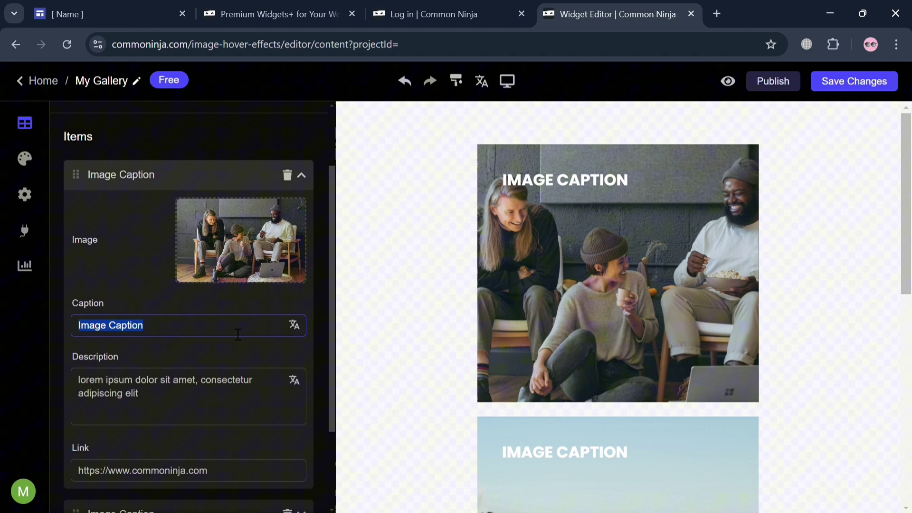
type("THE B")
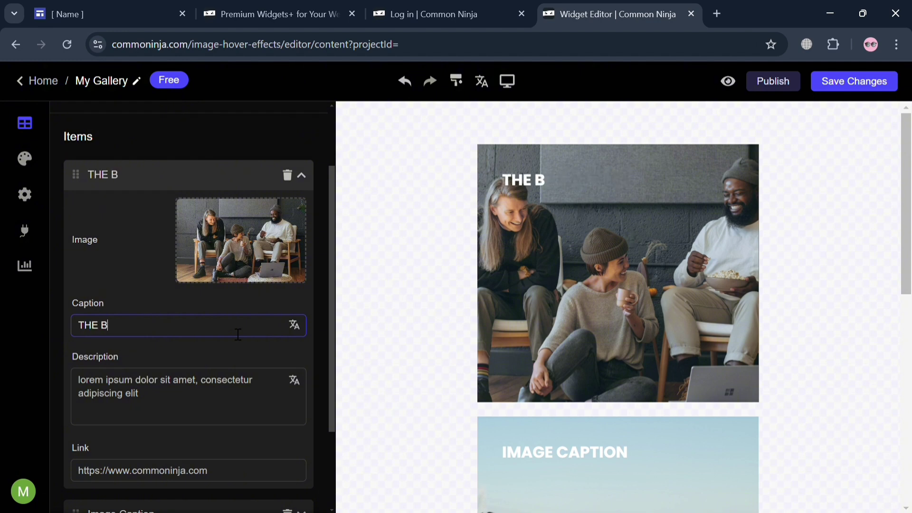
type("EAUTY O")
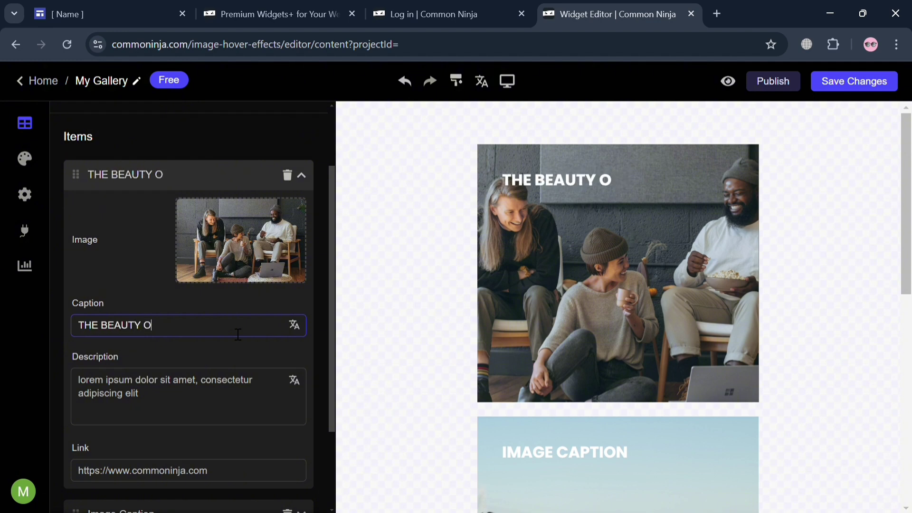
type("F IT")
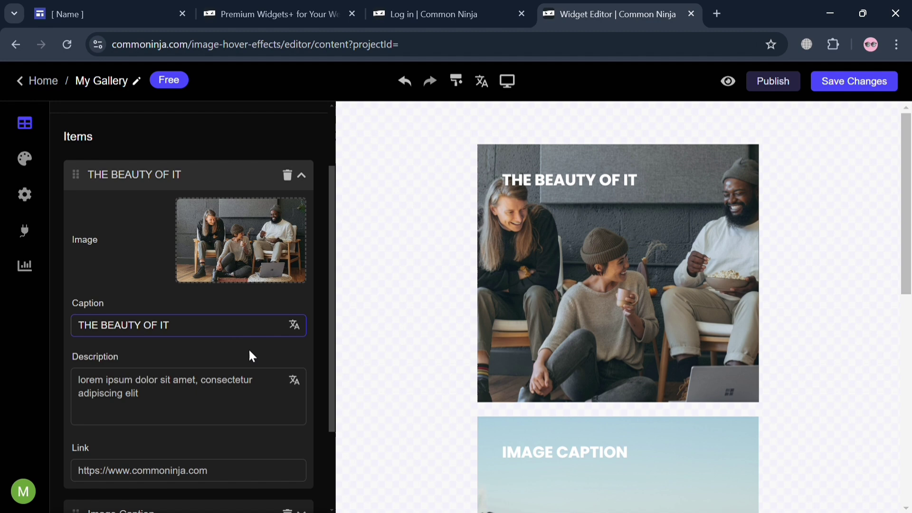
triple_click(239, 385)
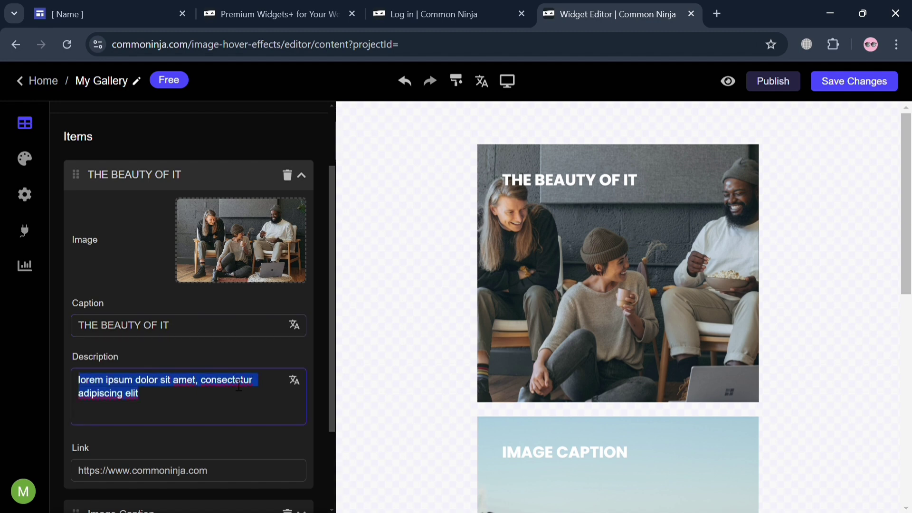
type("ART IS SUBJECTIVE")
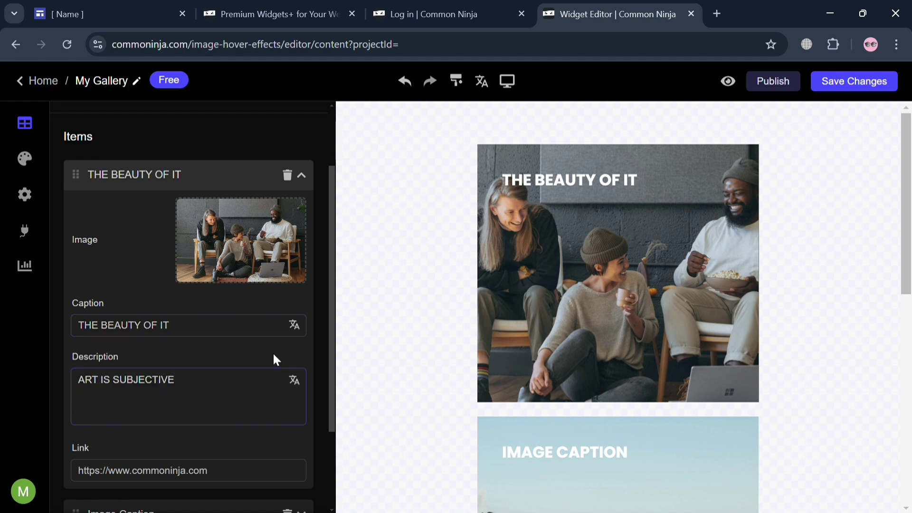
left_click(273, 354)
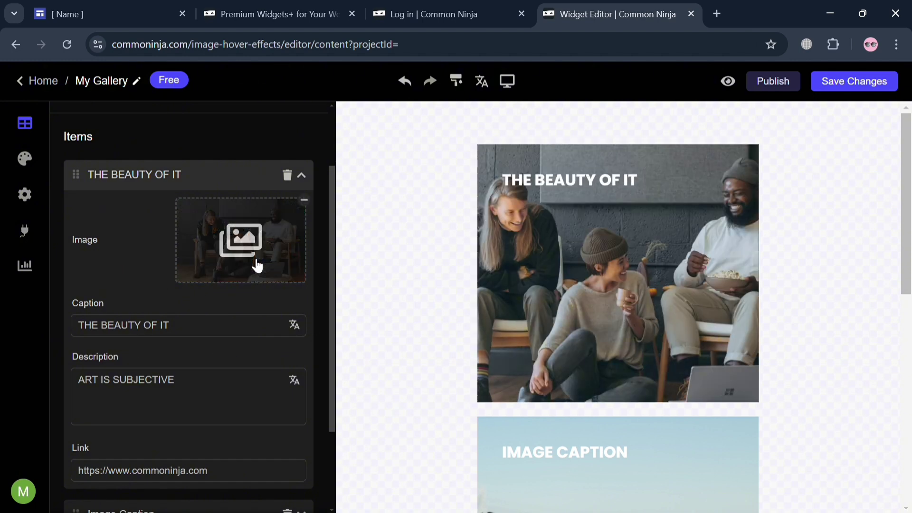
left_click(252, 260)
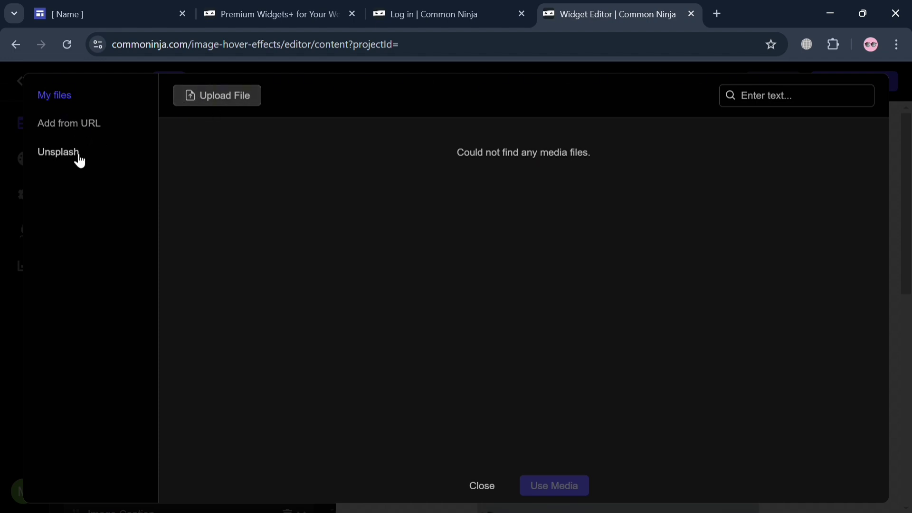
left_click(210, 93)
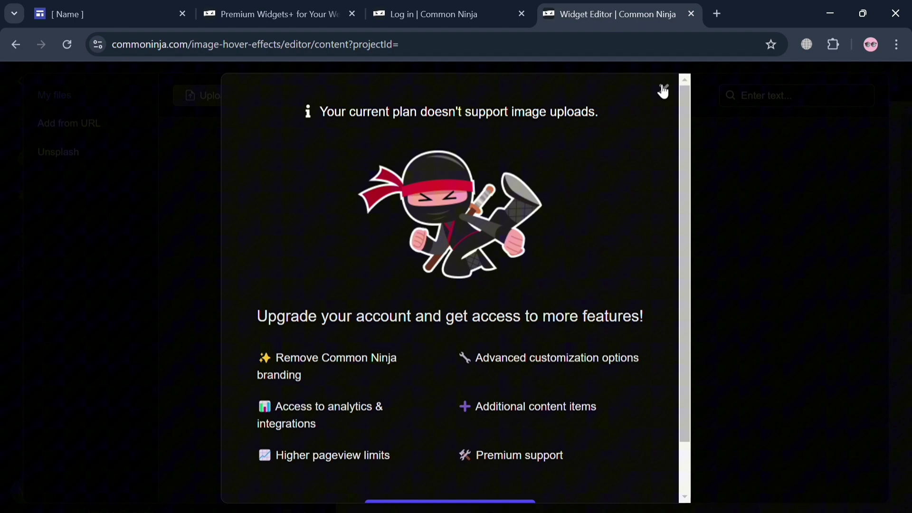
left_click(662, 89)
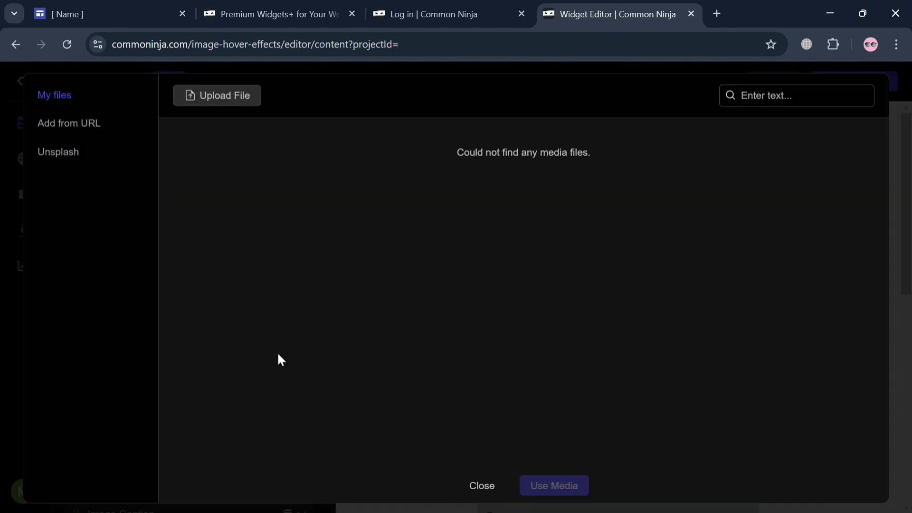
left_click(483, 485)
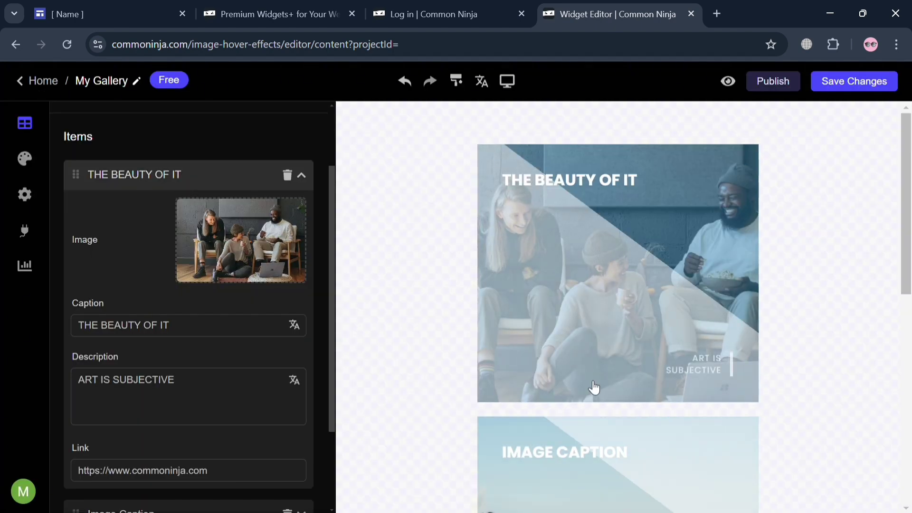
- Select the first item's link URL, collapse it, and expand the second Image Caption item
scroll(163, 410, "down", 3)
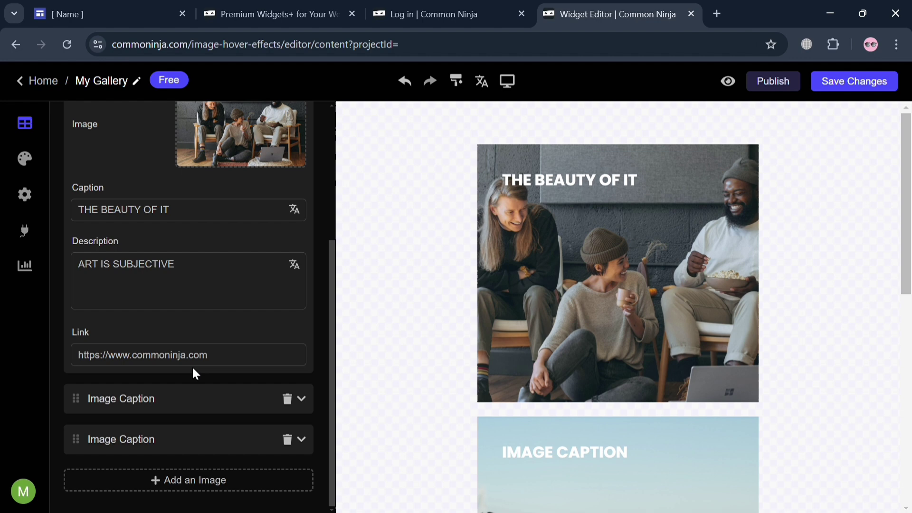
left_click_drag(213, 369, 53, 365)
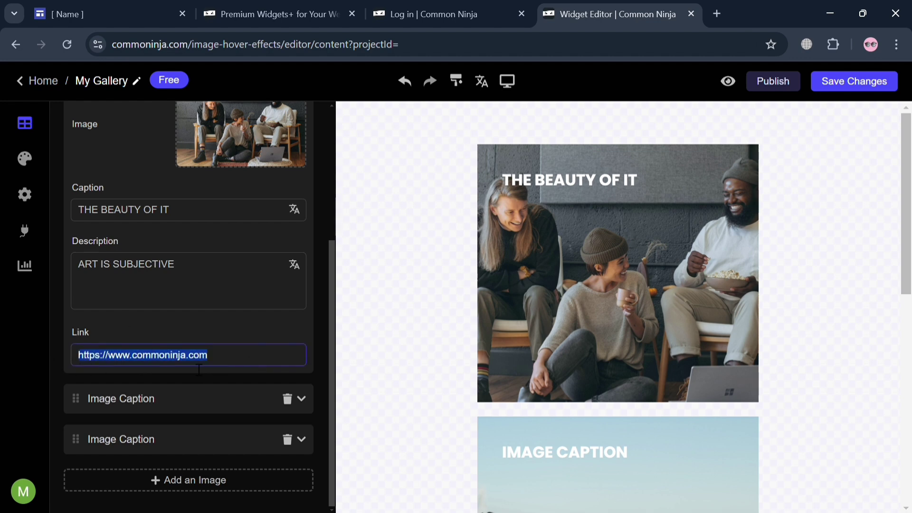
left_click(274, 337)
left_click(264, 413)
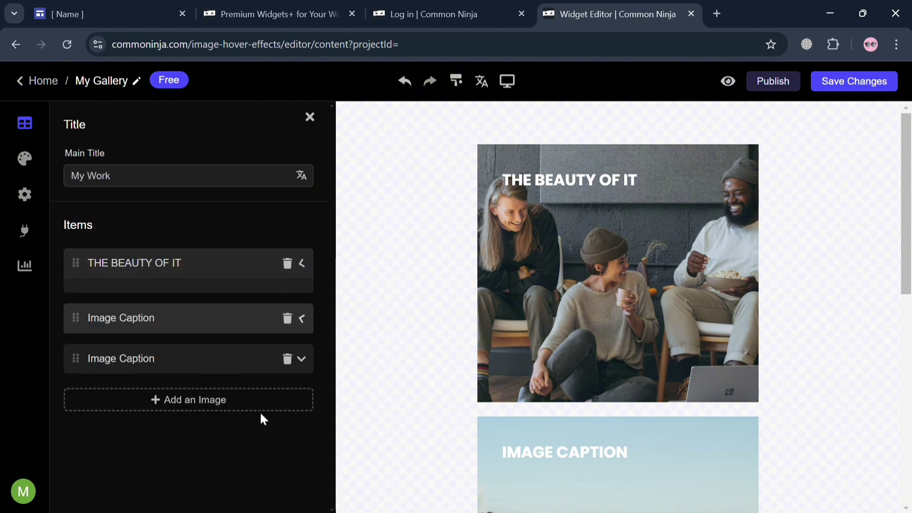
scroll(261, 411, "down", 2)
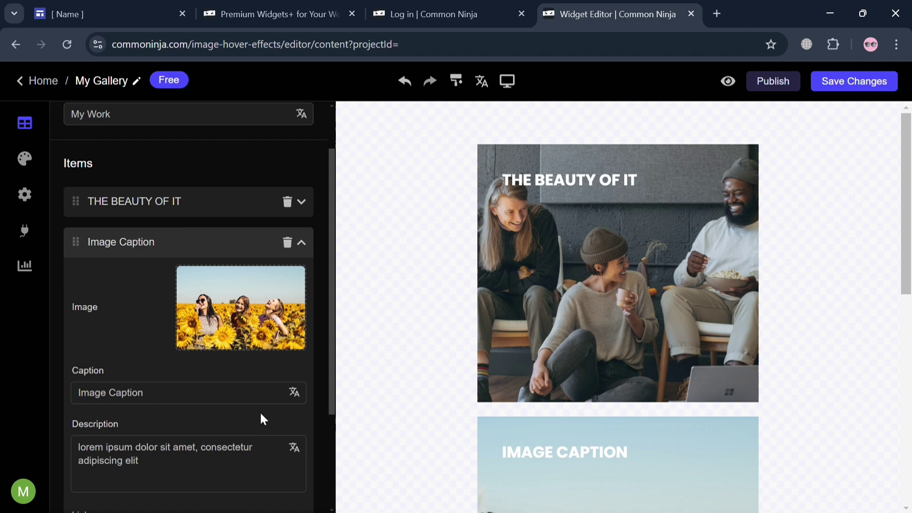
scroll(507, 422, "down", 6)
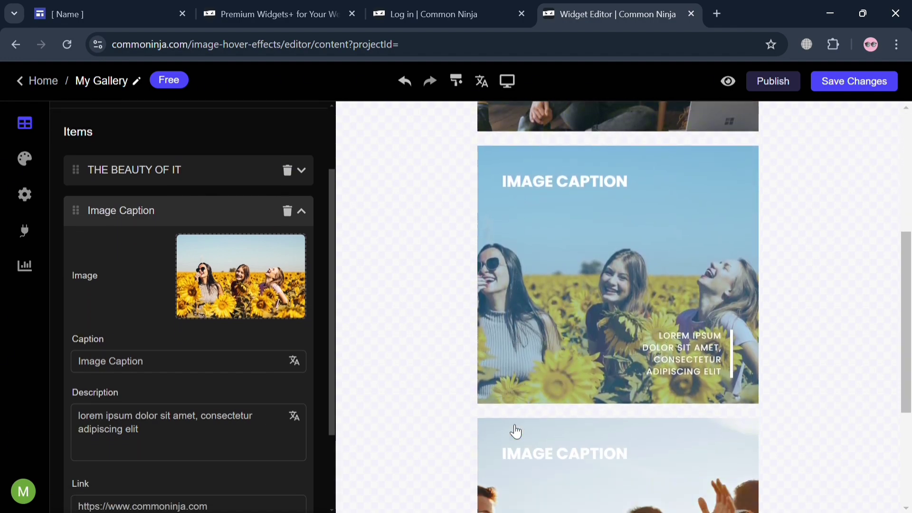
scroll(243, 393, "down", 2)
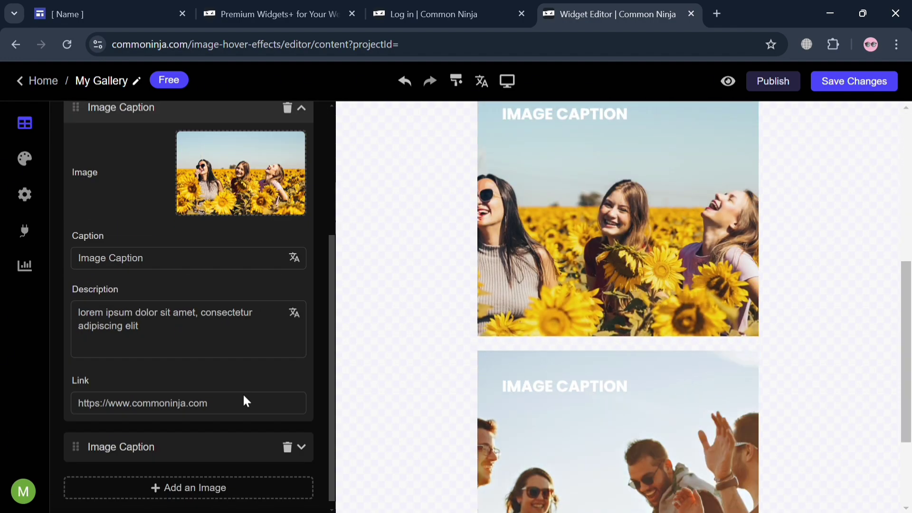
scroll(527, 450, "down", 3)
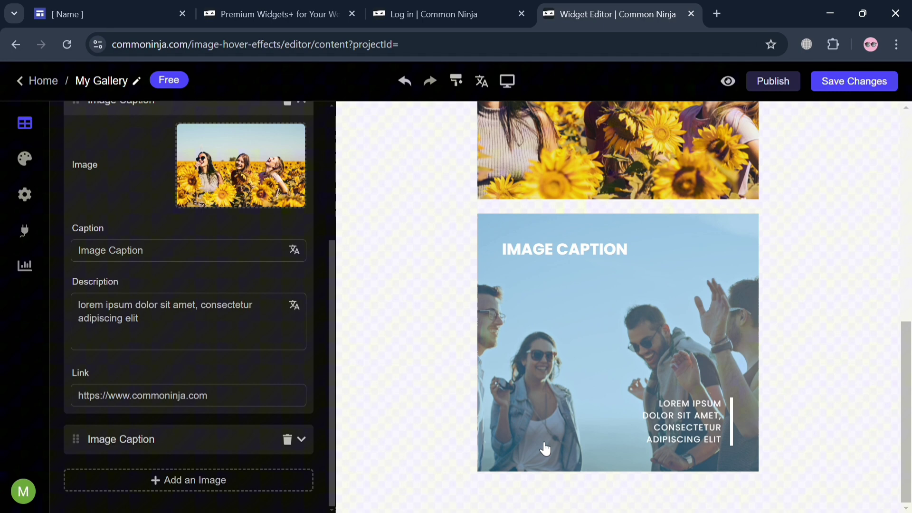
scroll(545, 448, "up", 8)
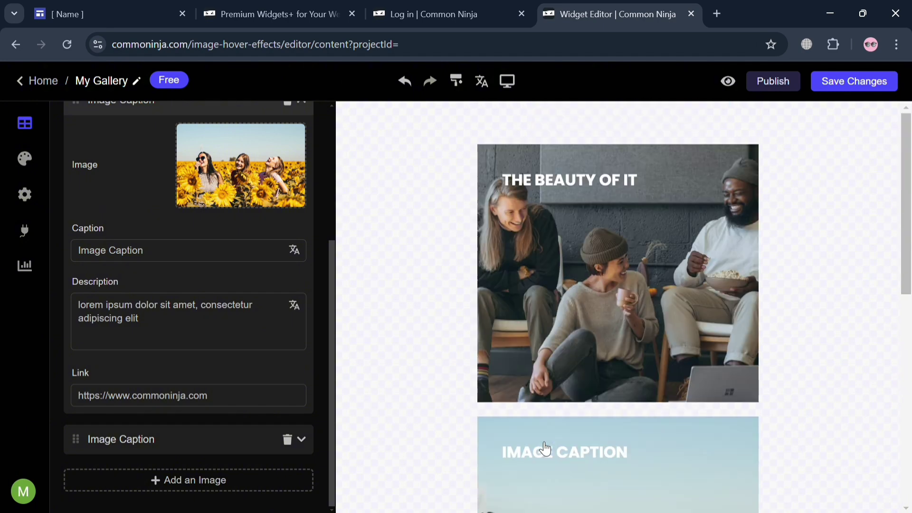
- Choose the centred-caption hover effect under Look & Feel
left_click(24, 161)
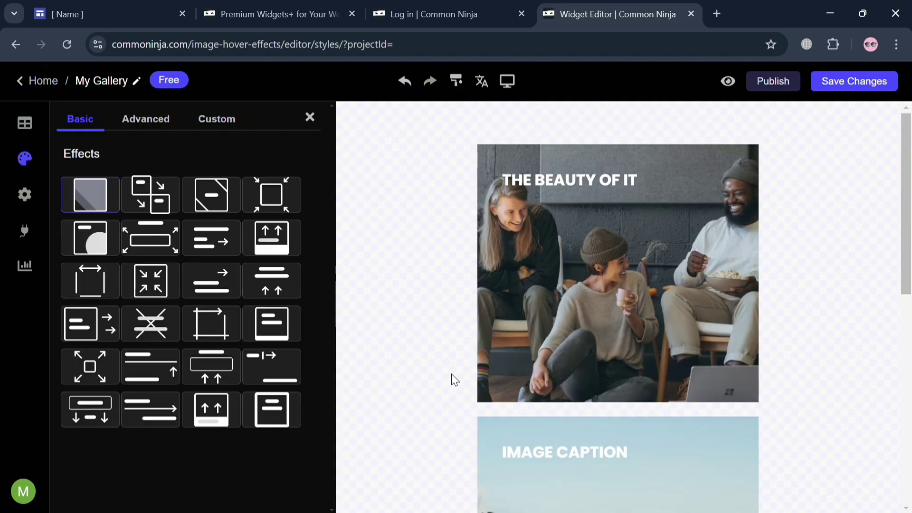
left_click(139, 202)
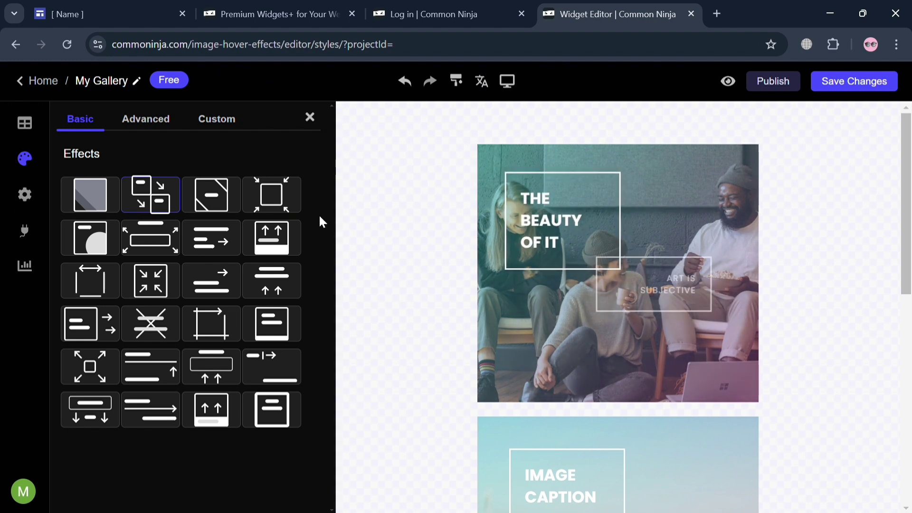
left_click(224, 196)
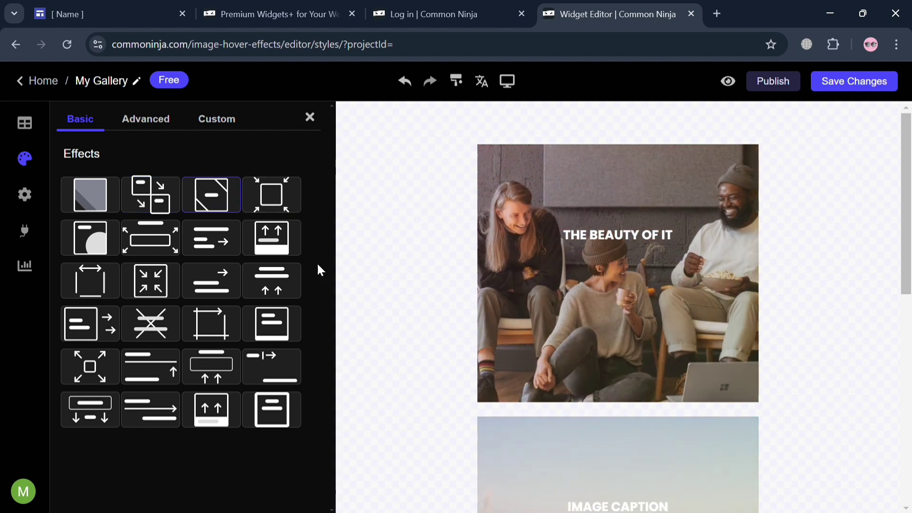
- Set the font type to Helvetica and the loading animation to Zoom In
left_click(148, 125)
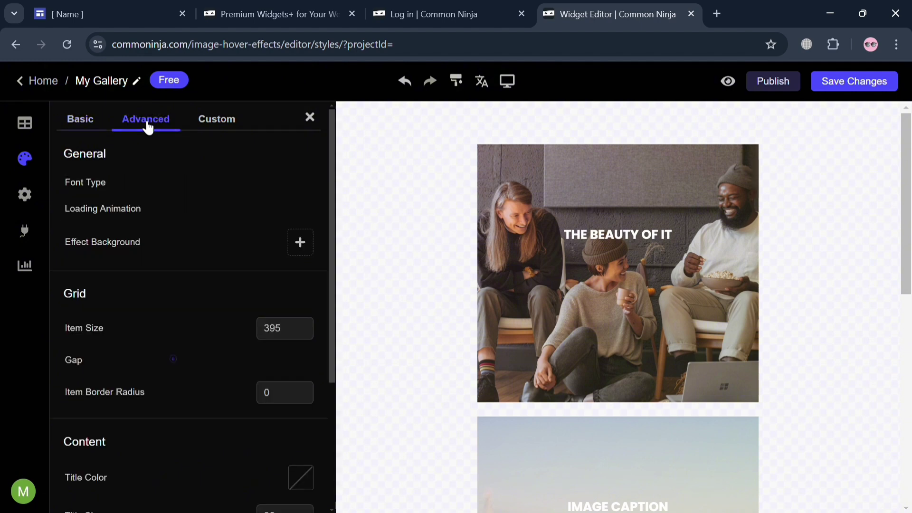
left_click(240, 195)
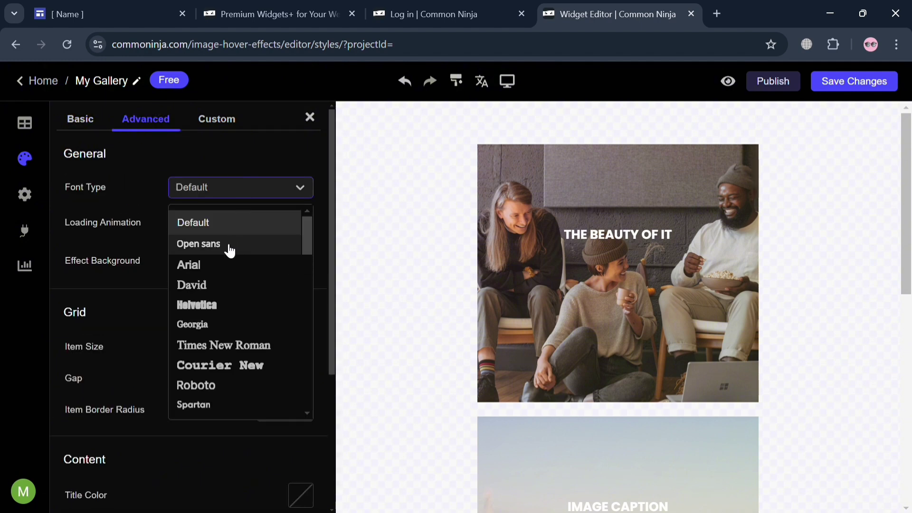
left_click(225, 304)
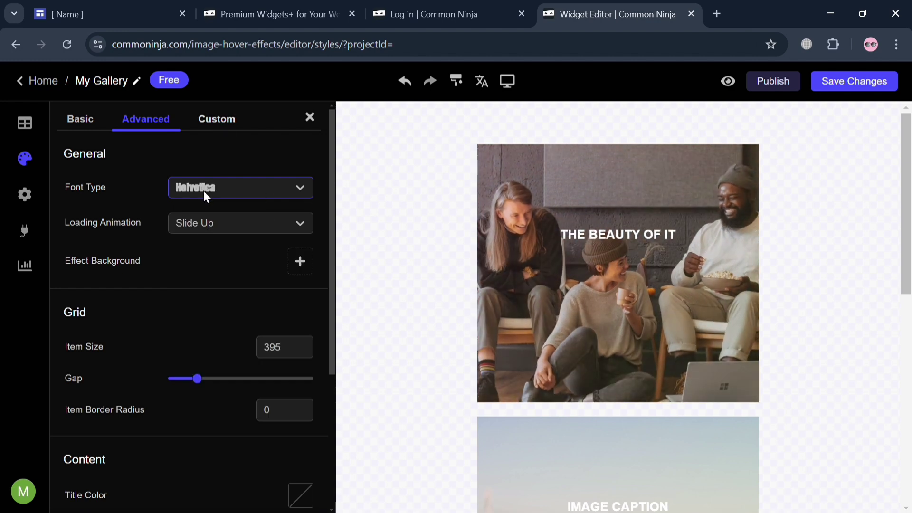
left_click(256, 233)
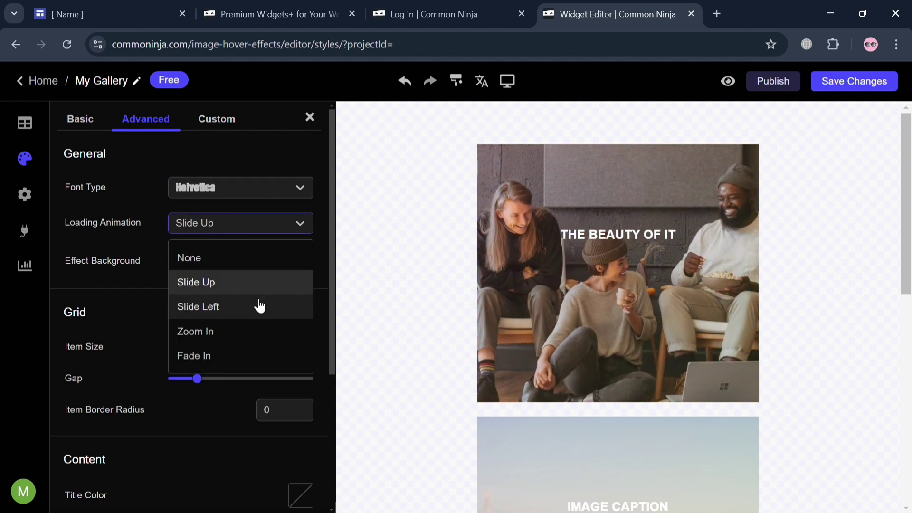
left_click(259, 338)
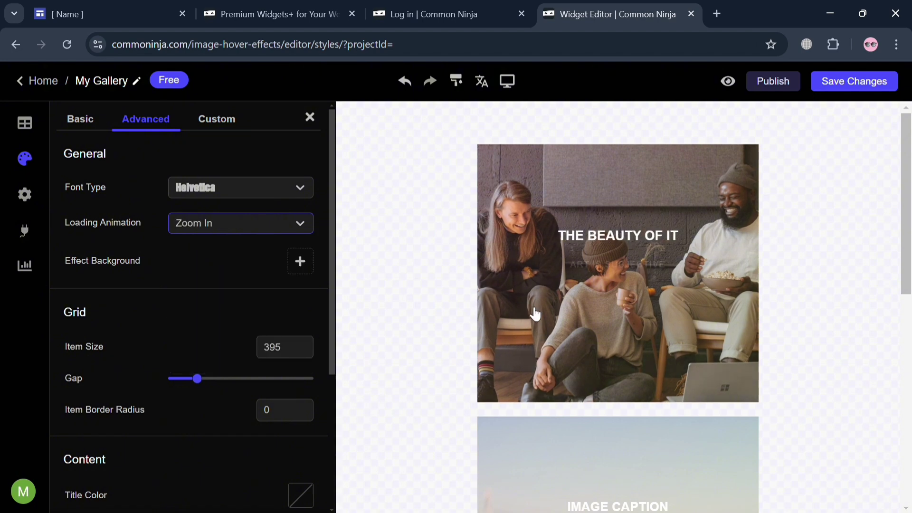
- Review the advanced options and open the Custom styles tab
scroll(202, 297, "down", 2)
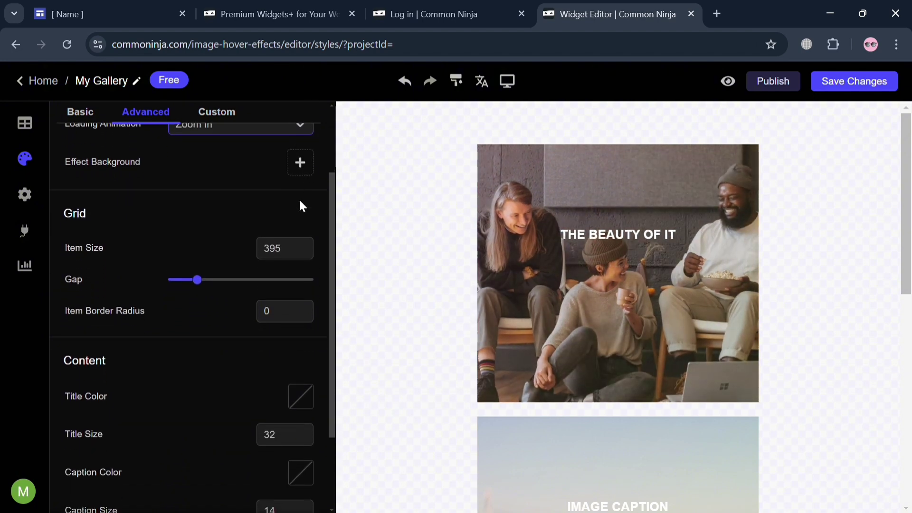
scroll(301, 205, "down", 2)
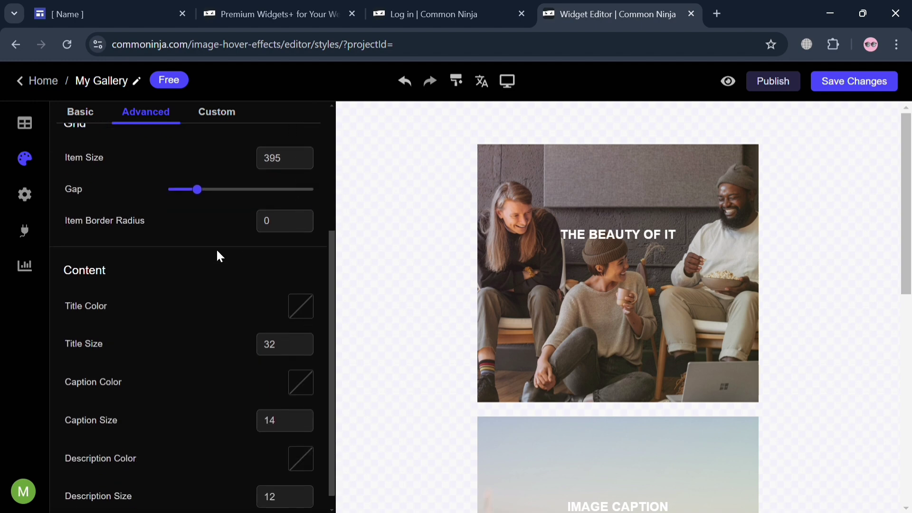
scroll(291, 371, "down", 1)
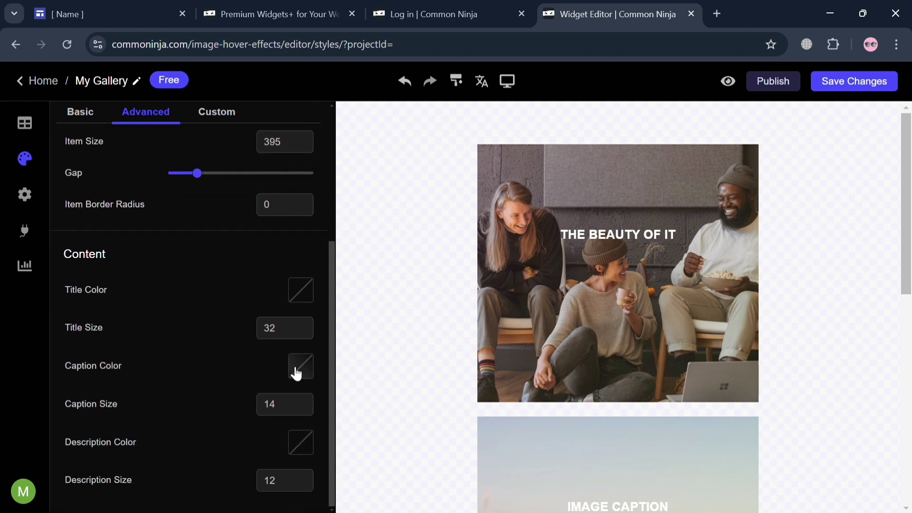
scroll(295, 290, "up", 3)
scroll(296, 290, "up", 1)
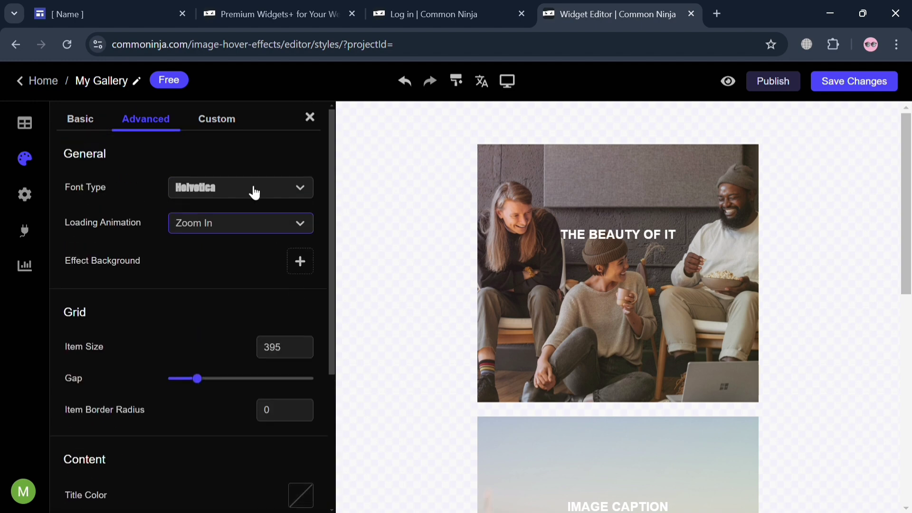
left_click(224, 119)
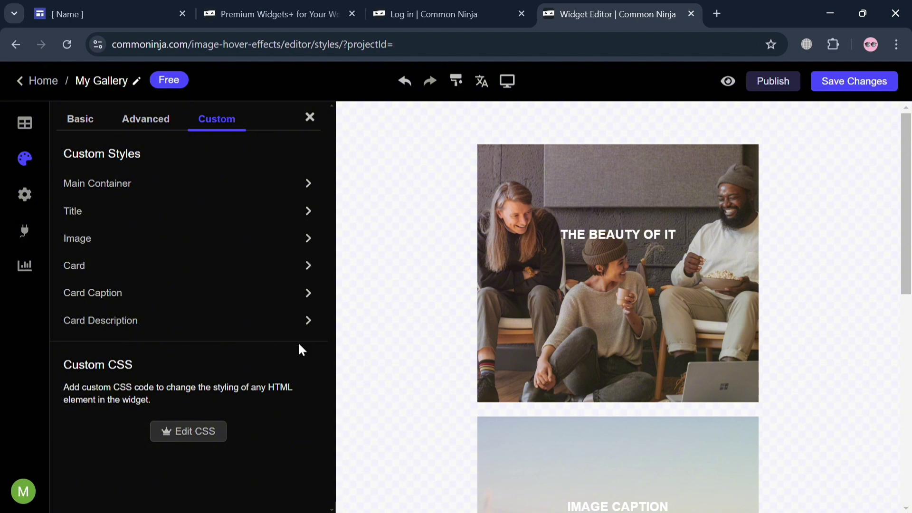
- Check the Settings and Integrations panels, then return to the Content panel
left_click(26, 195)
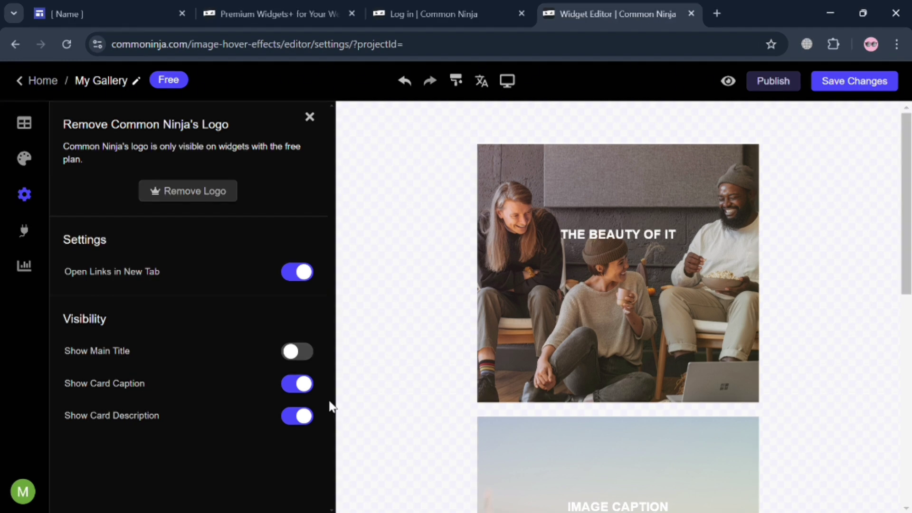
left_click(24, 233)
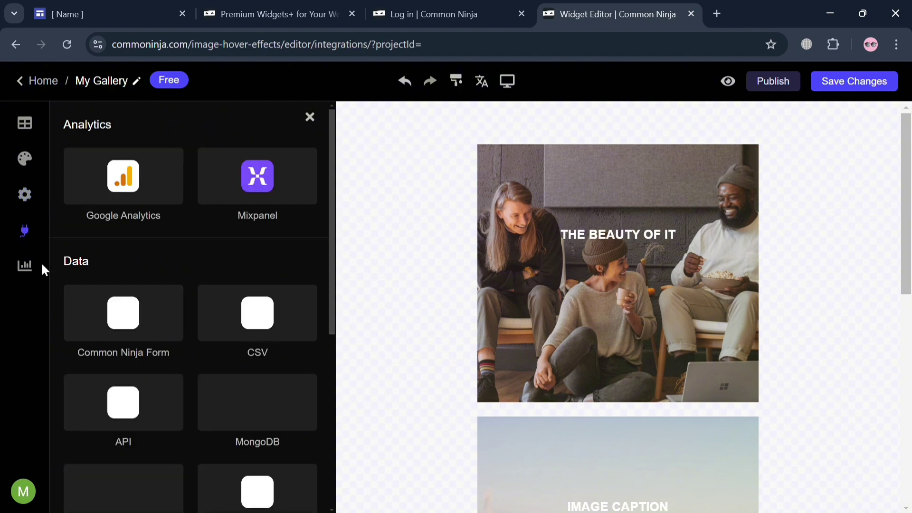
left_click(26, 129)
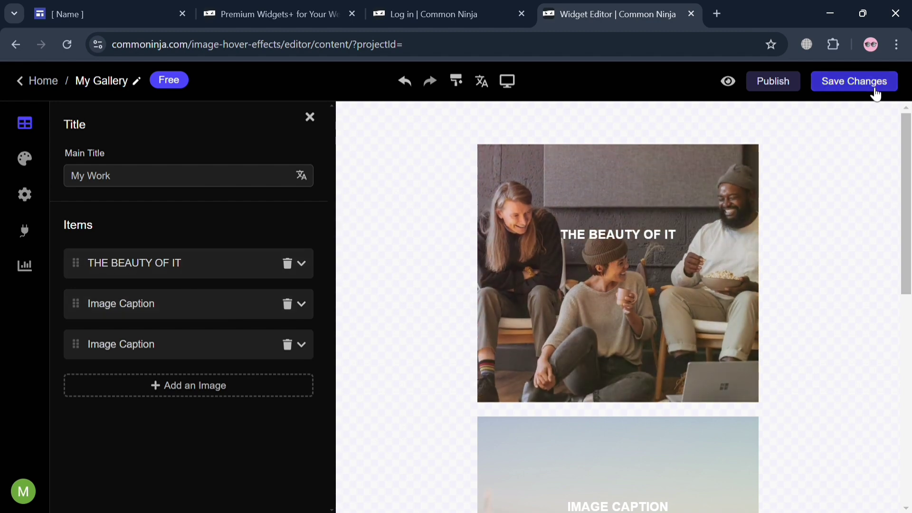
- Publish and save the widget, then copy its embed code
left_click(792, 95)
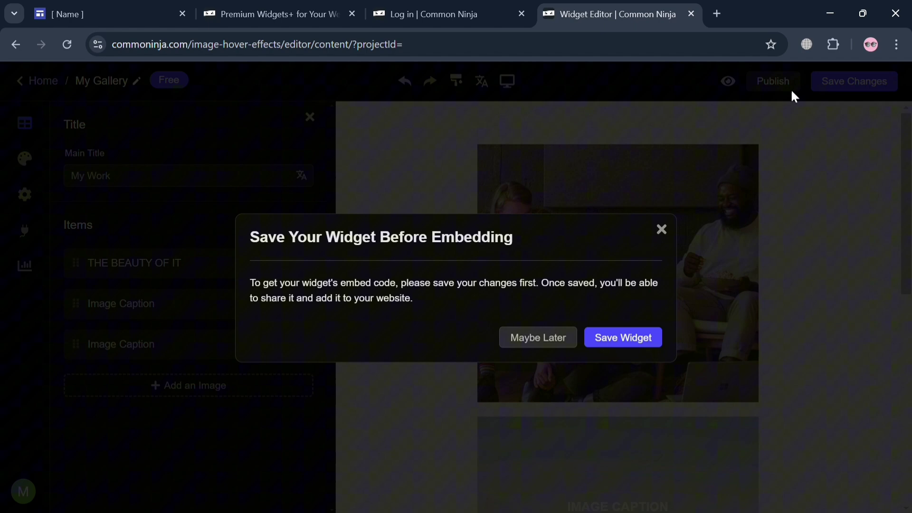
left_click(623, 338)
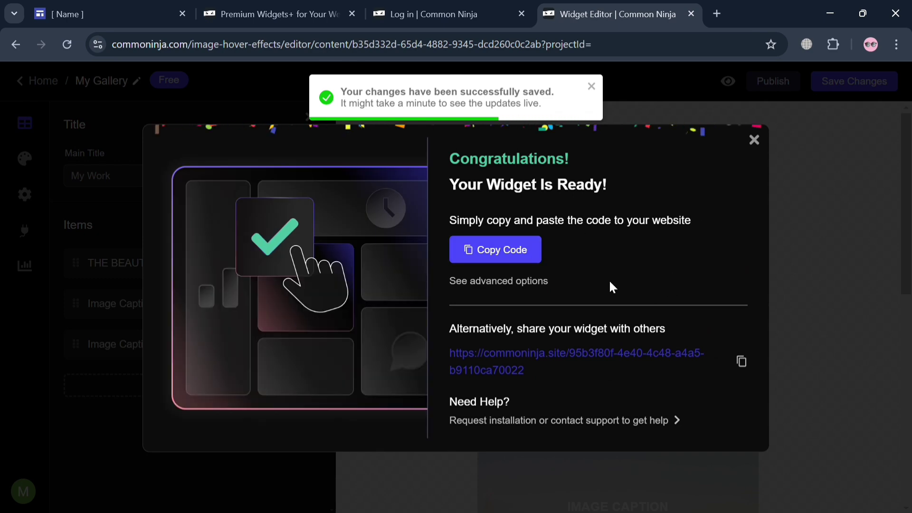
left_click(518, 250)
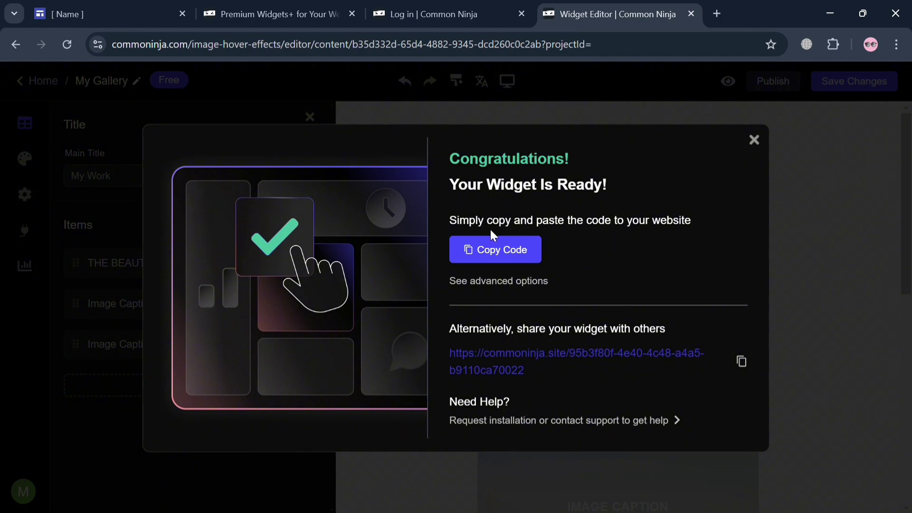
left_click(477, 251)
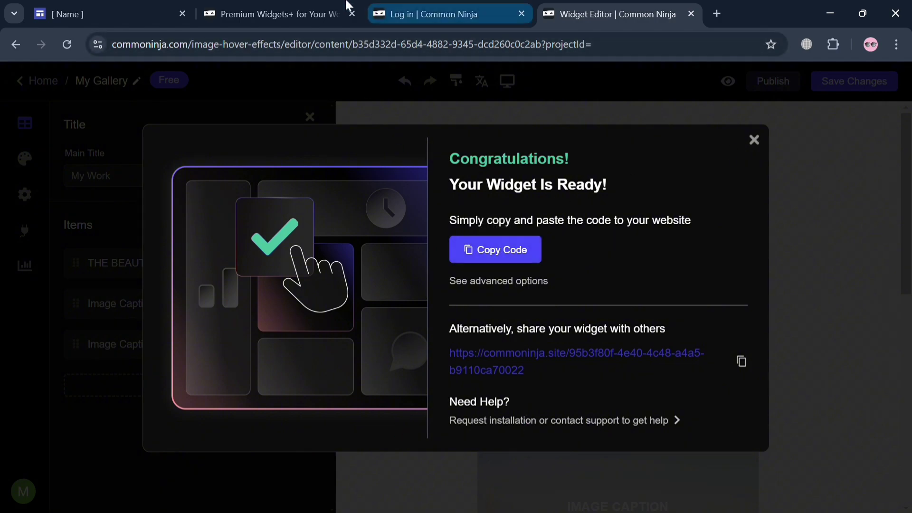
- Paste the copied Common Ninja embed code into a new Embed block on the Photo Portfolio page
left_click(129, 7)
scroll(584, 332, "down", 3)
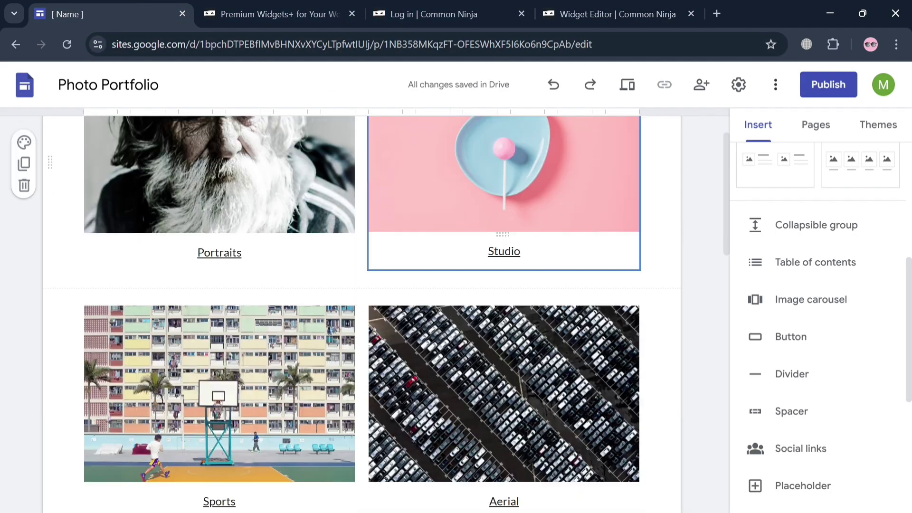
scroll(570, 384, "down", 8)
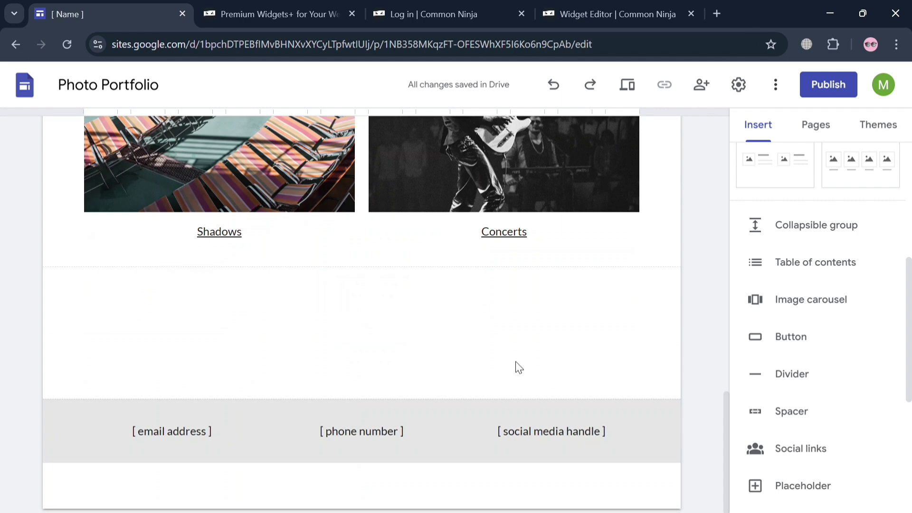
scroll(760, 272, "up", 6)
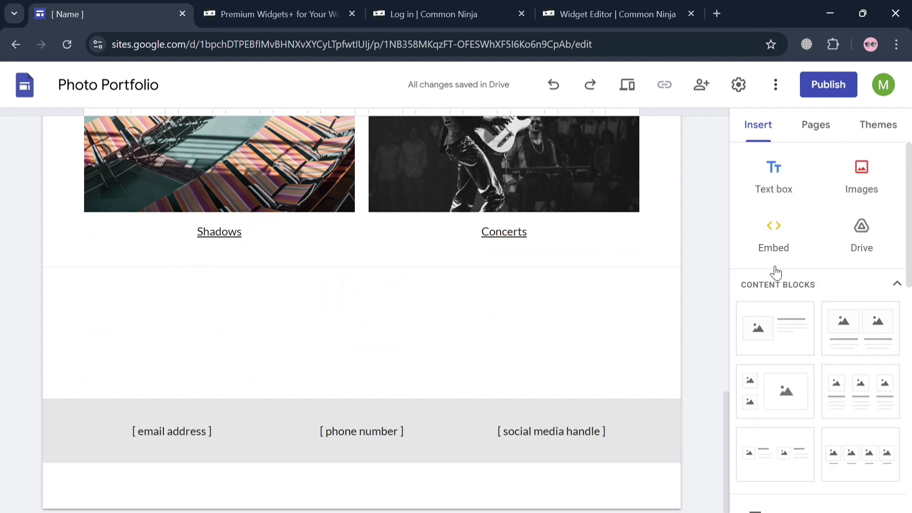
left_click(772, 241)
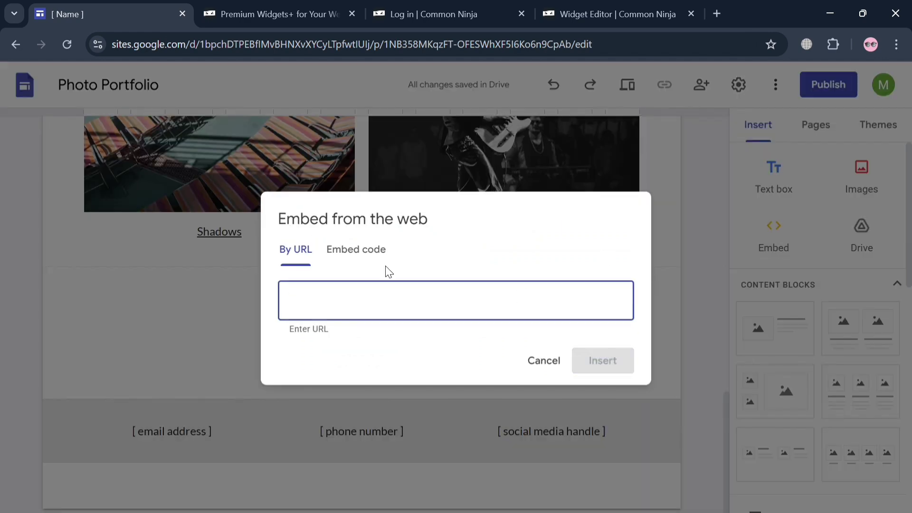
left_click(375, 257)
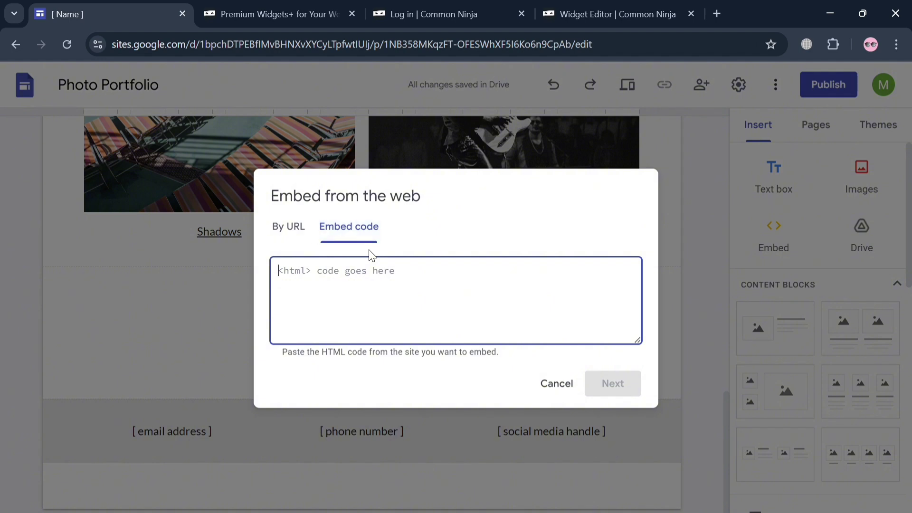
key("ctrl+v")
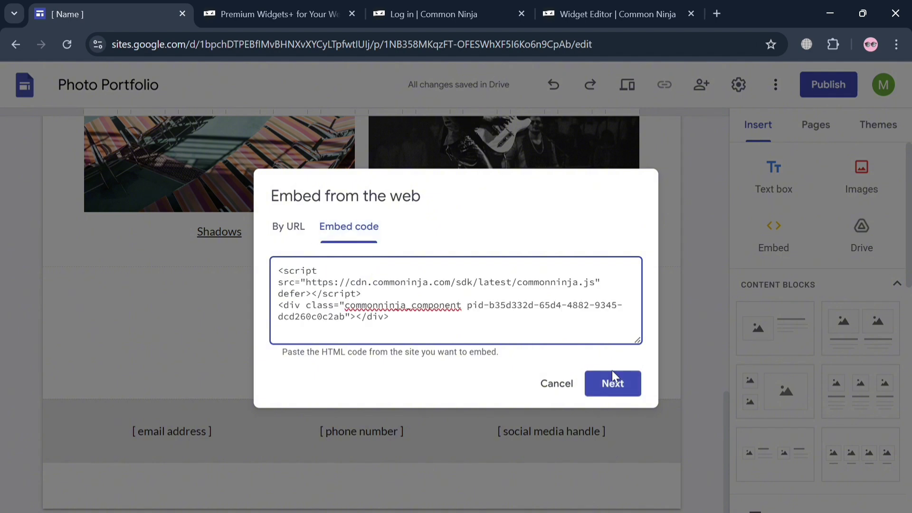
left_click(616, 380)
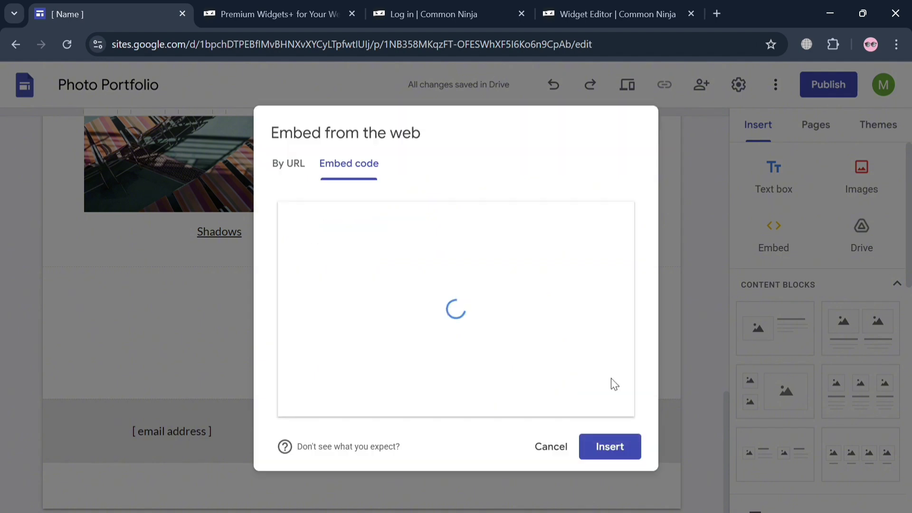
left_click(615, 443)
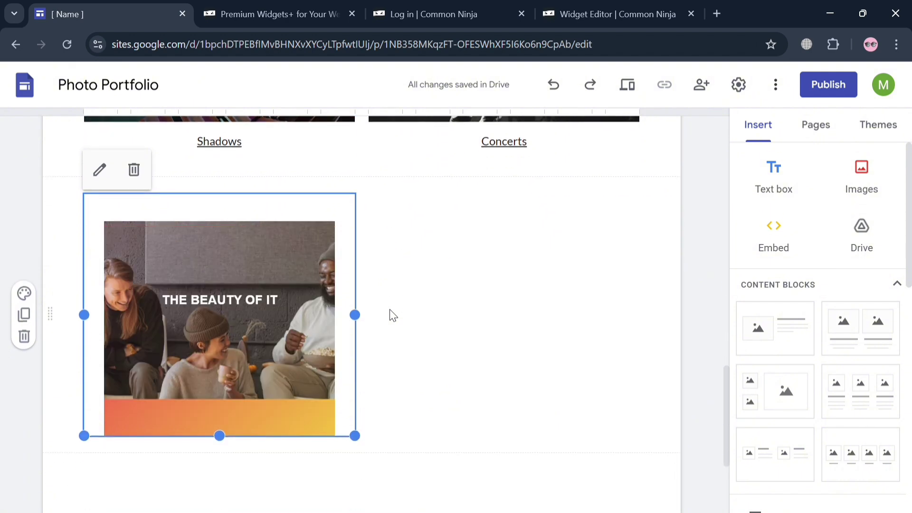
- Widen the gallery embed, shorten it to fit the photo, then publish the Photo Portfolio site
scroll(375, 388, "down", 2)
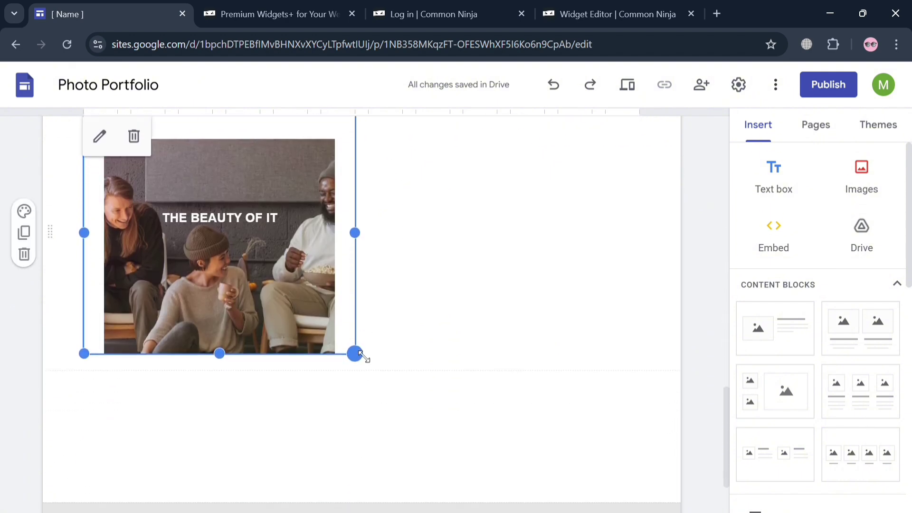
left_click_drag(356, 354, 399, 434)
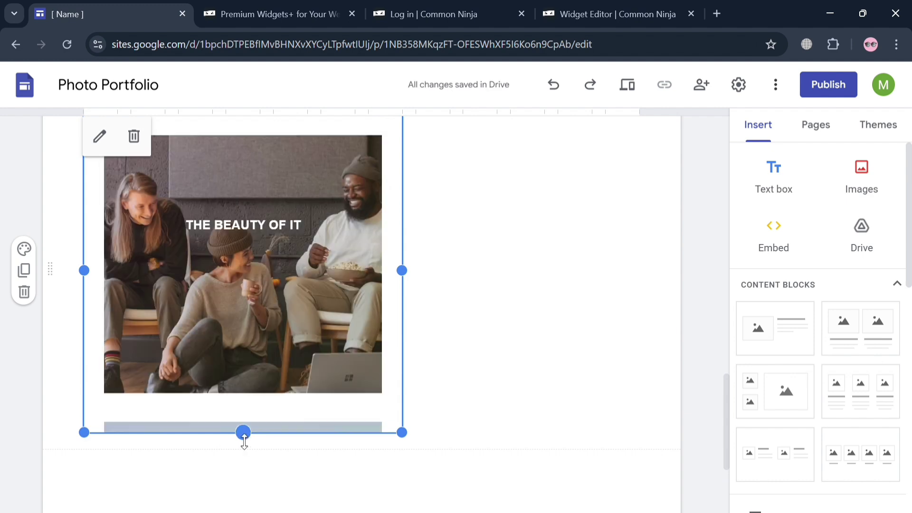
left_click_drag(244, 434, 249, 417)
left_click(594, 349)
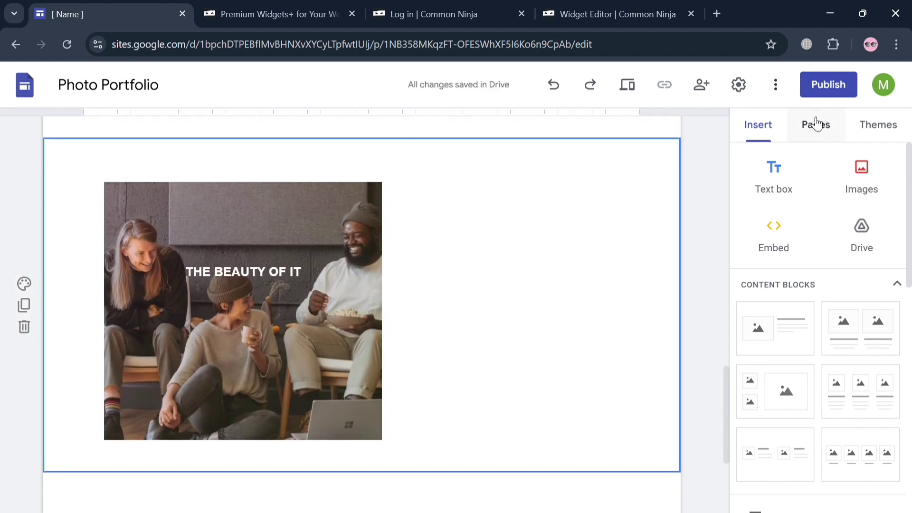
left_click(829, 85)
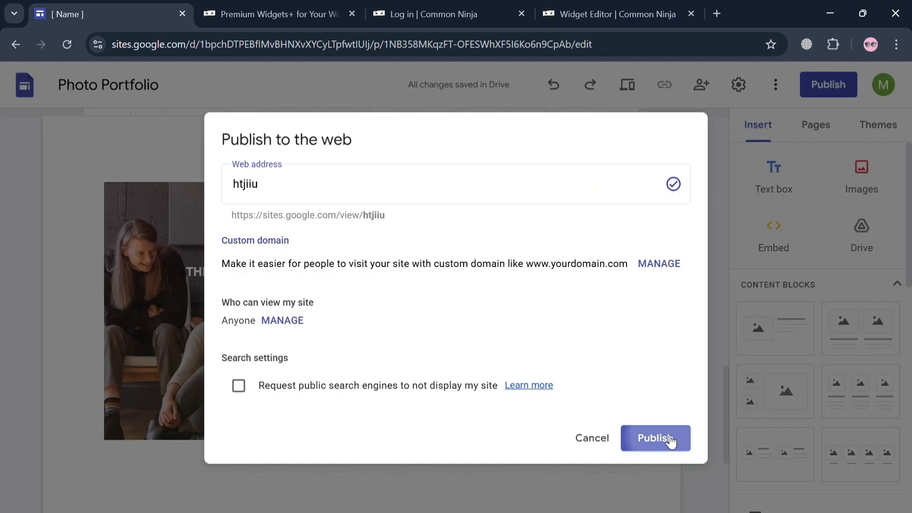
left_click(666, 437)
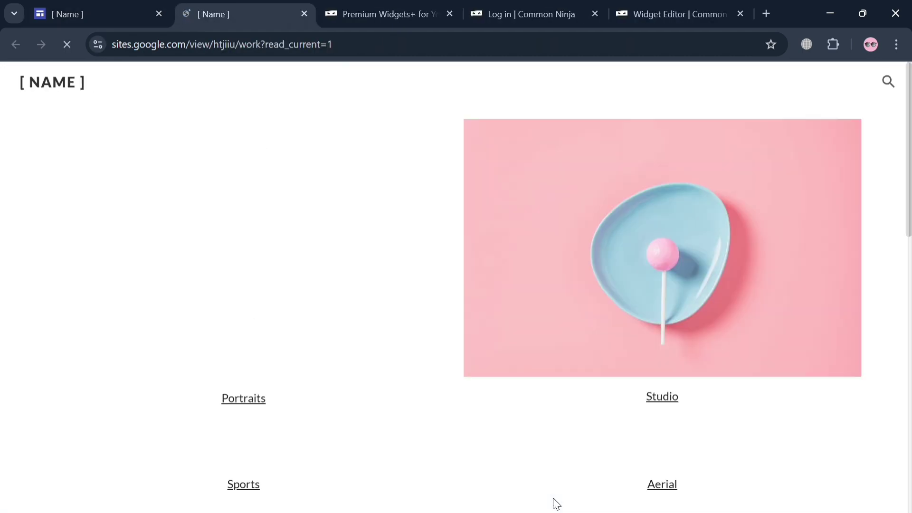
- Scroll down the live Work page to the embedded Common Ninja gallery's three captioned photos
scroll(388, 374, "down", 2)
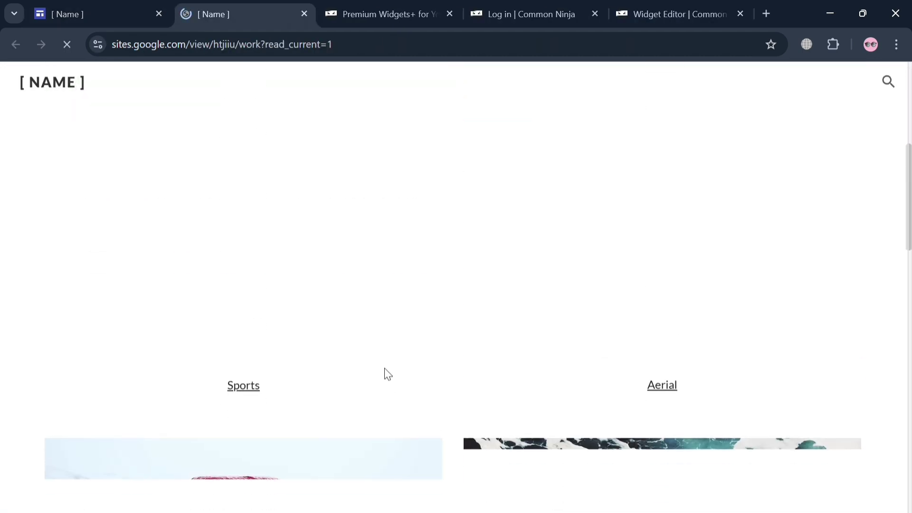
scroll(388, 374, "down", 10)
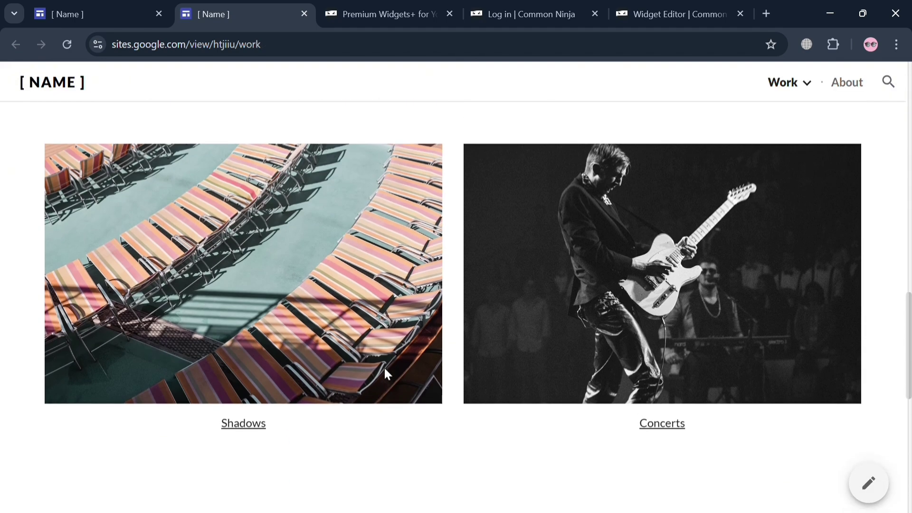
scroll(491, 336, "down", 8)
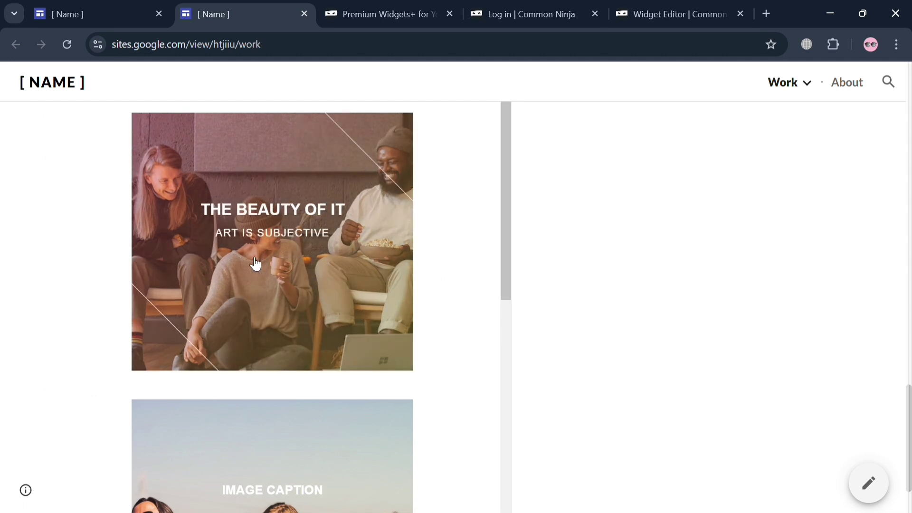
scroll(349, 404, "down", 8)
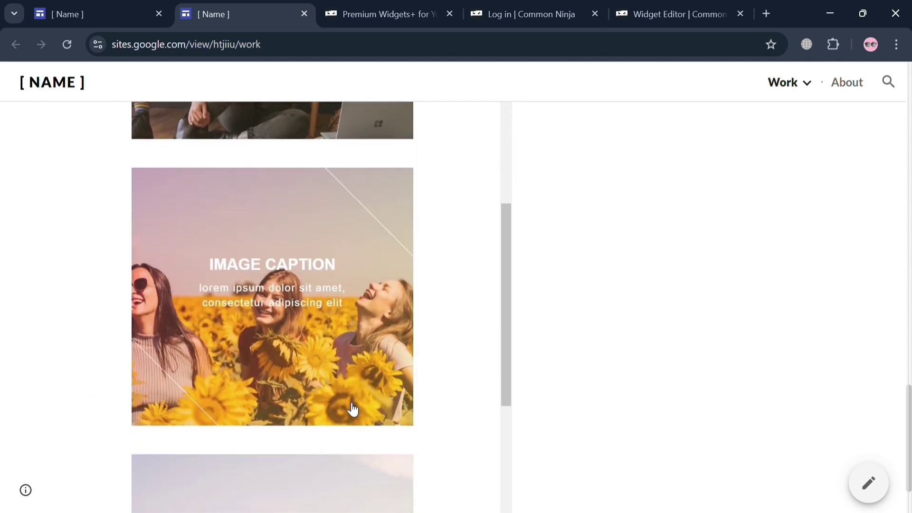
scroll(351, 408, "down", 2)
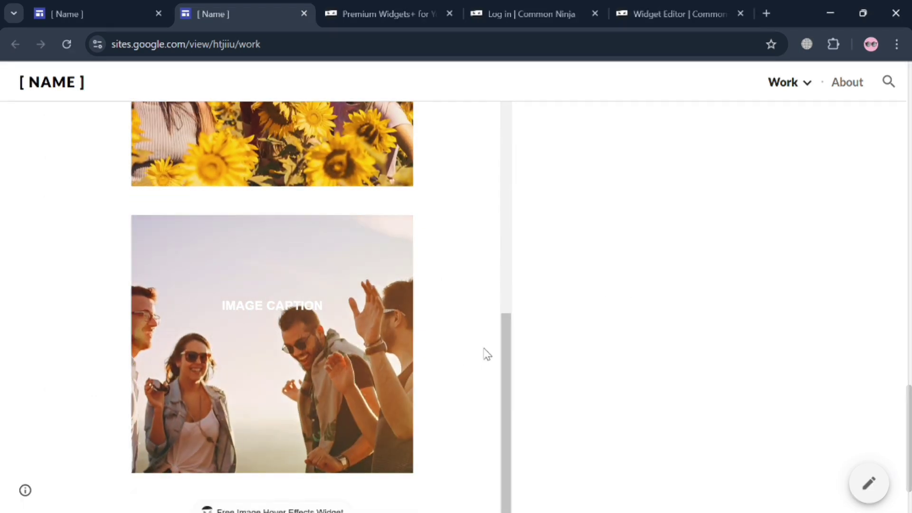